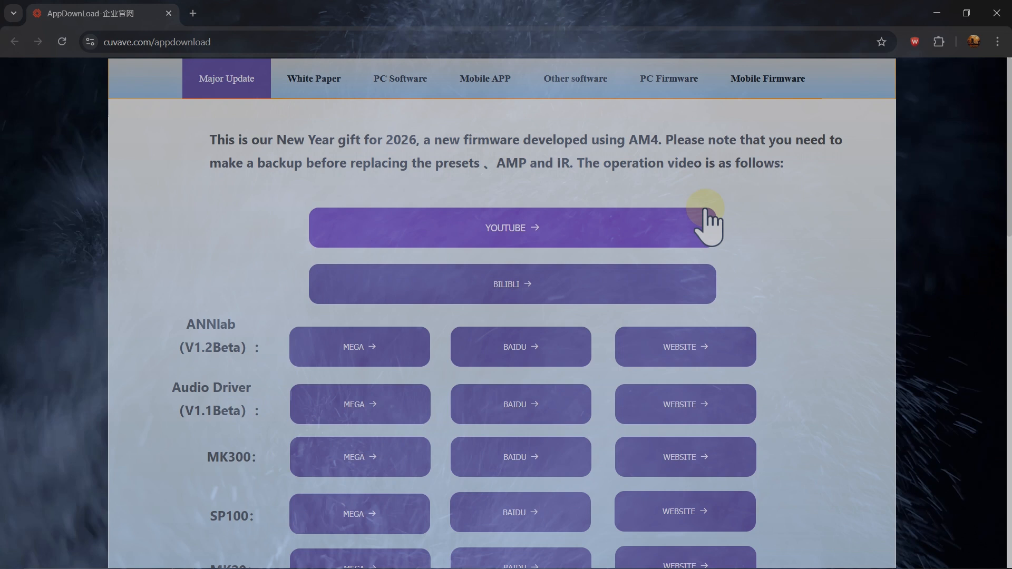
# - Download Sinco Connector from the Cuvave download page and save it as Sinco_Connector on the SEAGATE (F:) drive
pyautogui.scroll(-3, 707, 220)
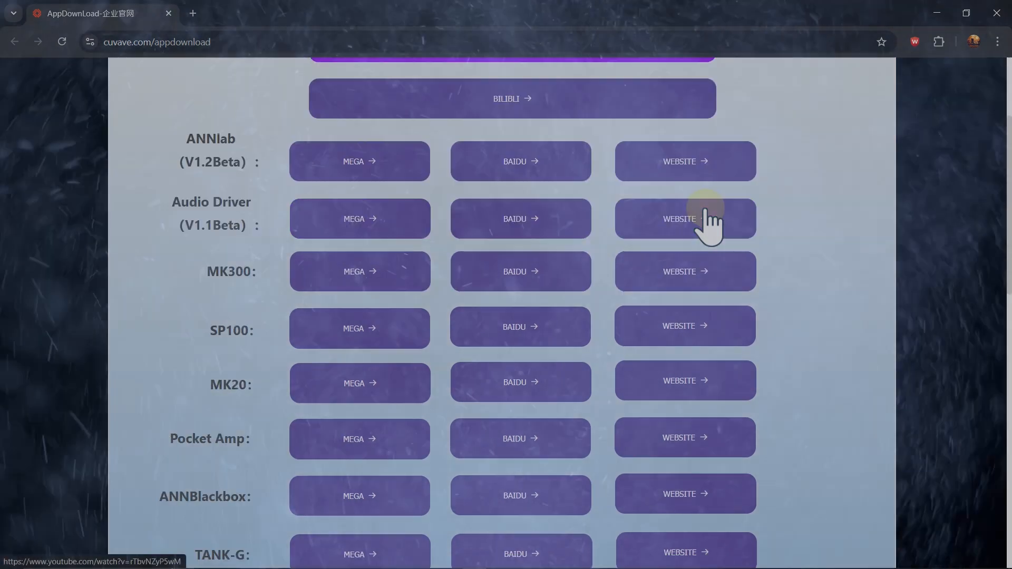
pyautogui.scroll(3, 710, 217)
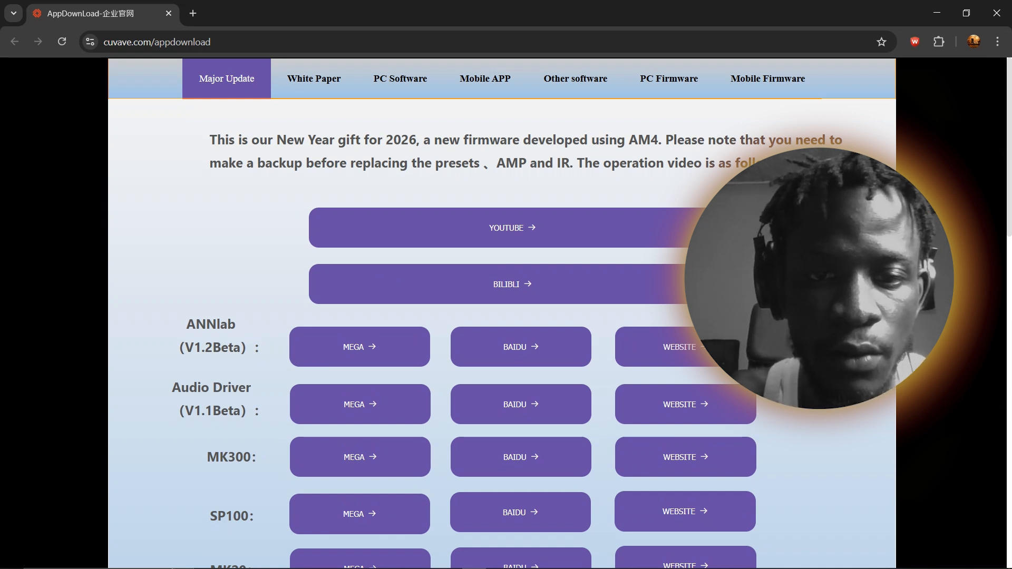
pyautogui.click(562, 83)
pyautogui.scroll(-3, 626, 154)
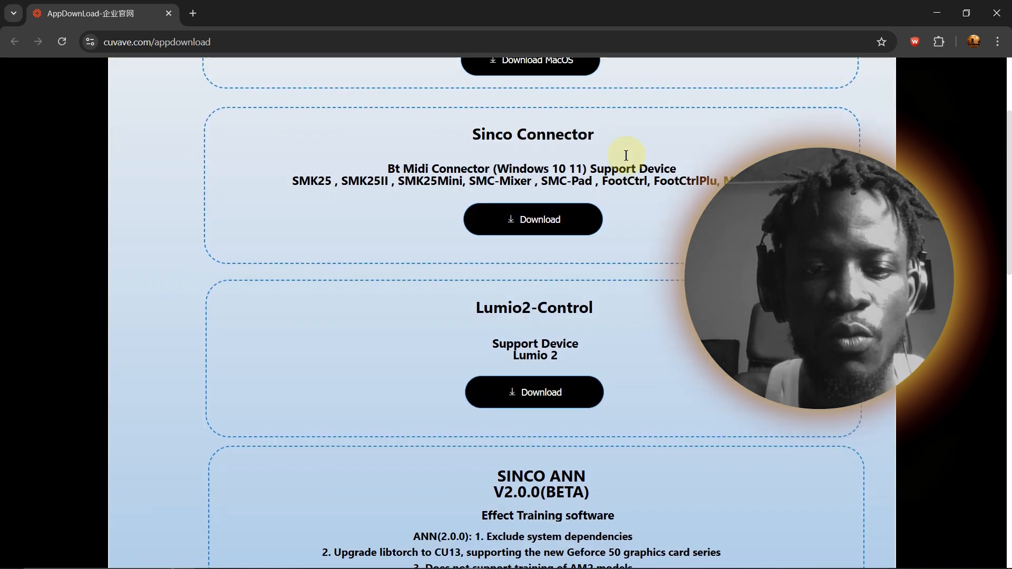
pyautogui.scroll(1, 626, 155)
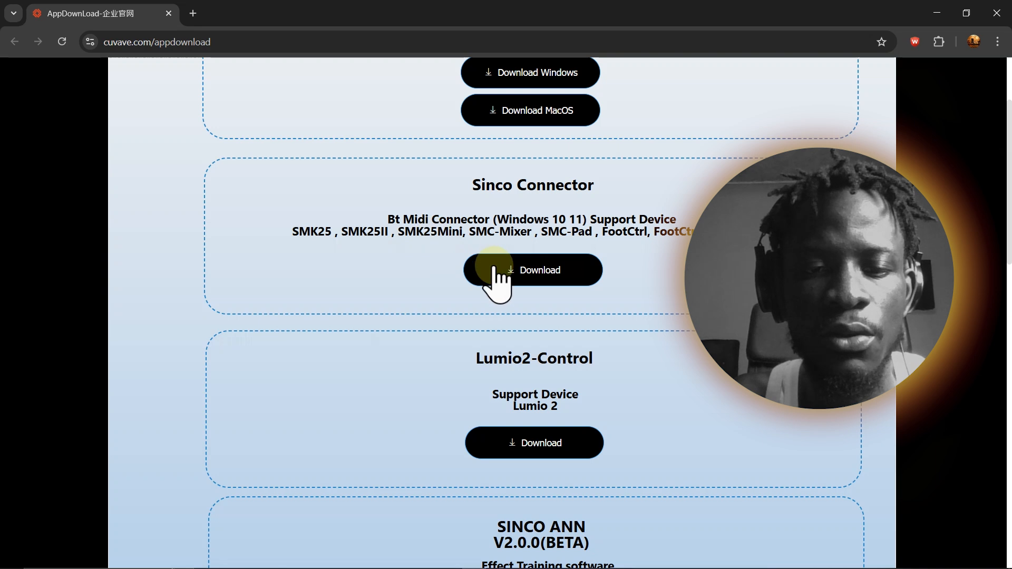
pyautogui.click(530, 270)
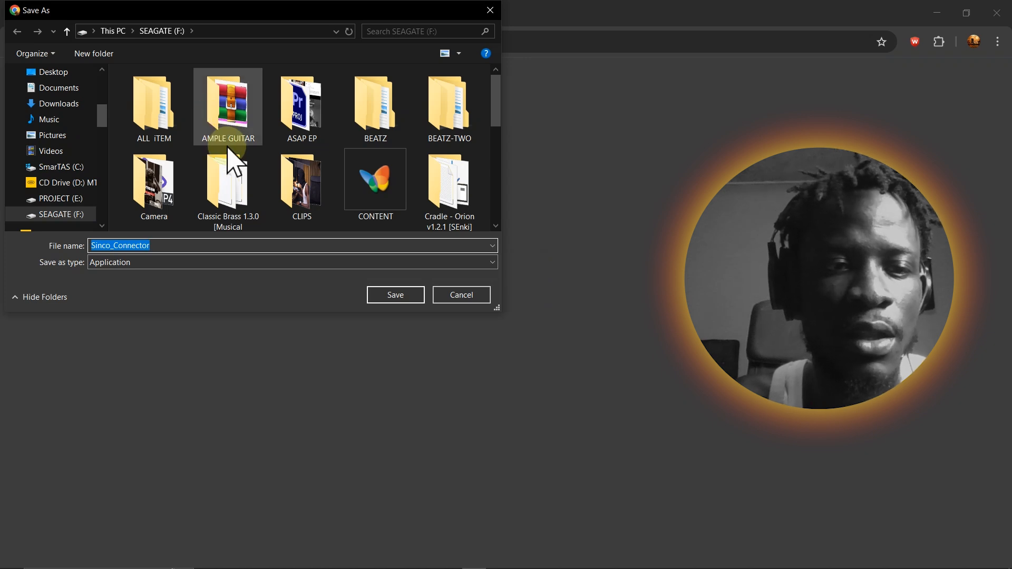
pyautogui.scroll(-5, 192, 169)
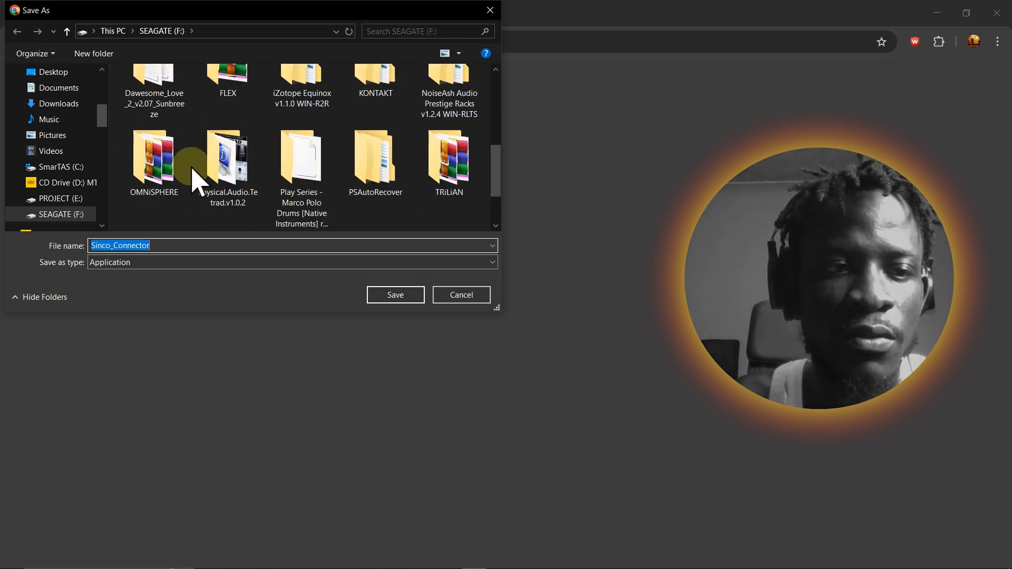
pyautogui.scroll(3, 192, 169)
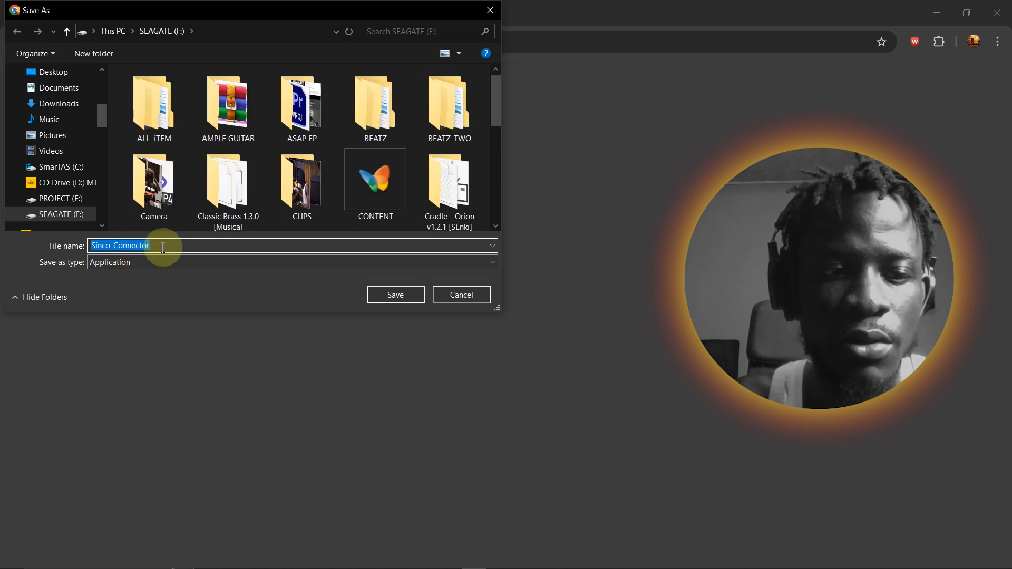
pyautogui.click(400, 295)
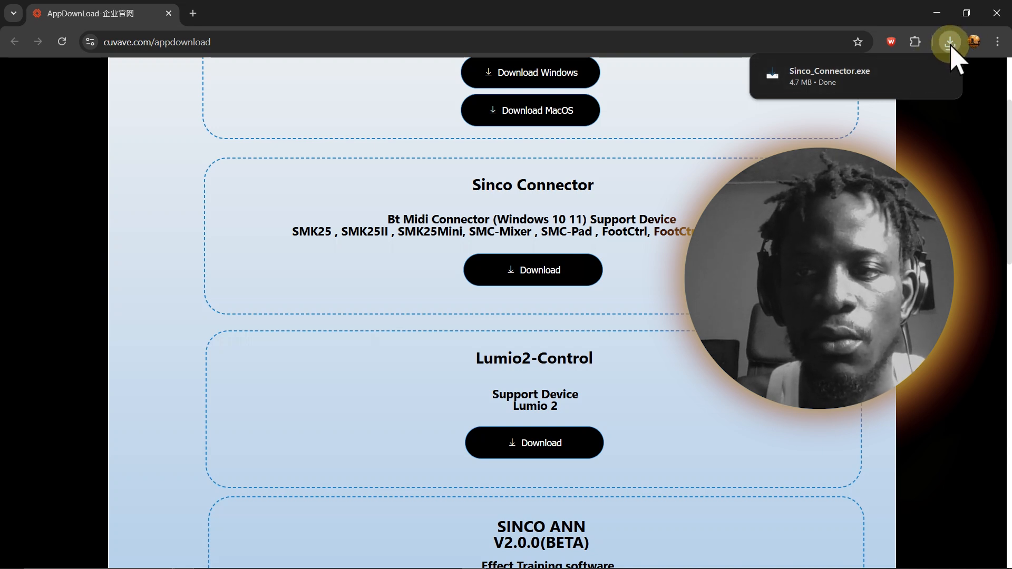
# - Show the downloaded Sinco_Connector installer in its folder and minimise the browser
pyautogui.click(913, 75)
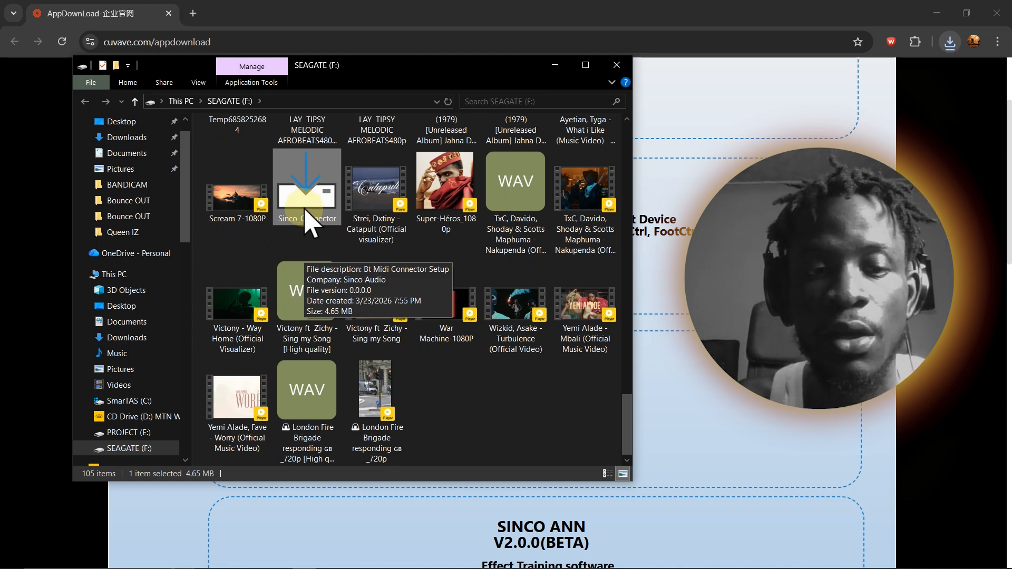
pyautogui.moveTo(876, 567)
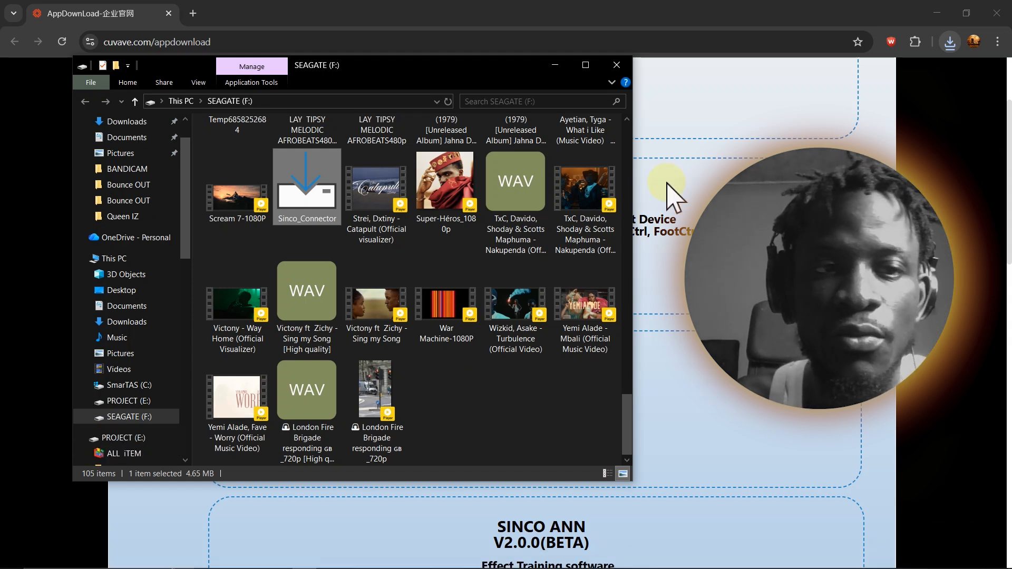
pyautogui.click(937, 14)
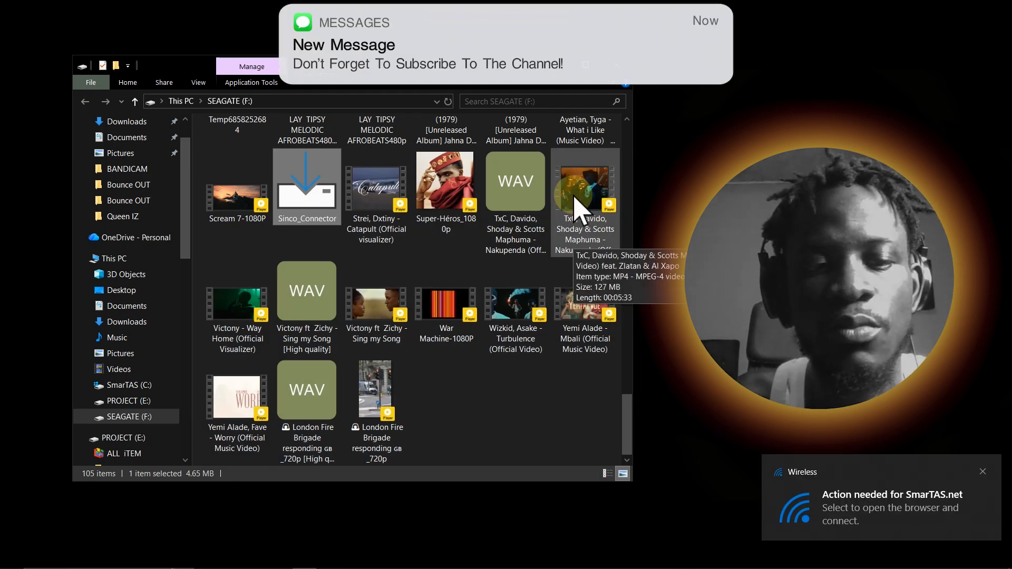
pyautogui.click(310, 177)
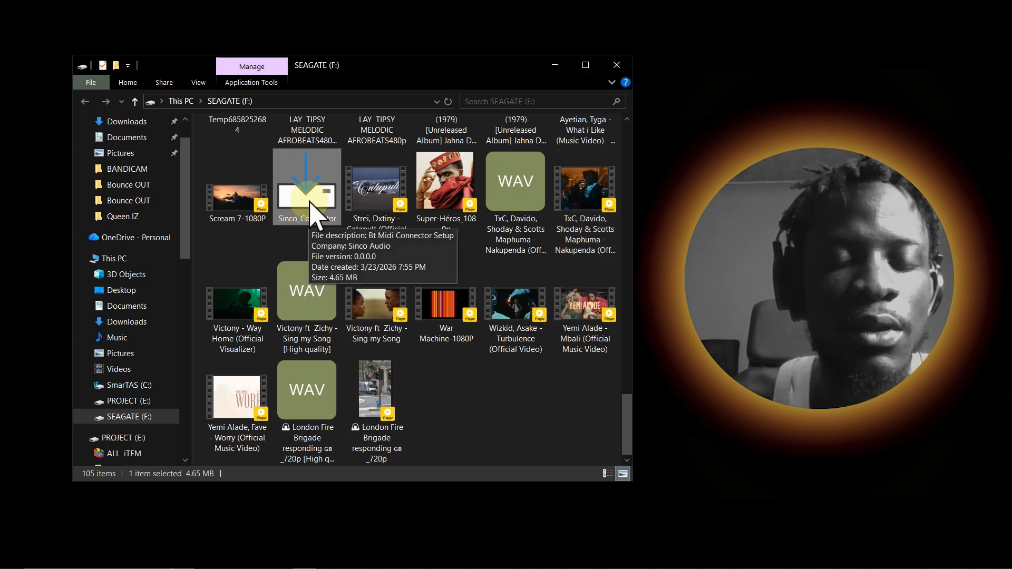
pyautogui.moveTo(397, 61); pyautogui.dragTo(488, 70)
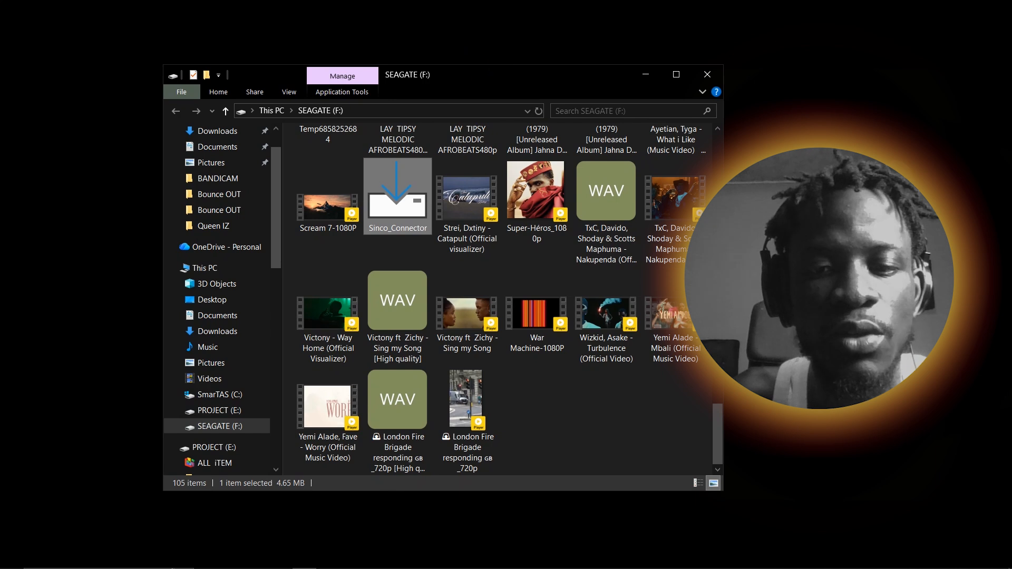
# - Try to run the Sinco_Connector installer and dismiss the Windows protection warning
pyautogui.rightClick(822, 254)
pyautogui.press('Escape')
pyautogui.click(392, 195)
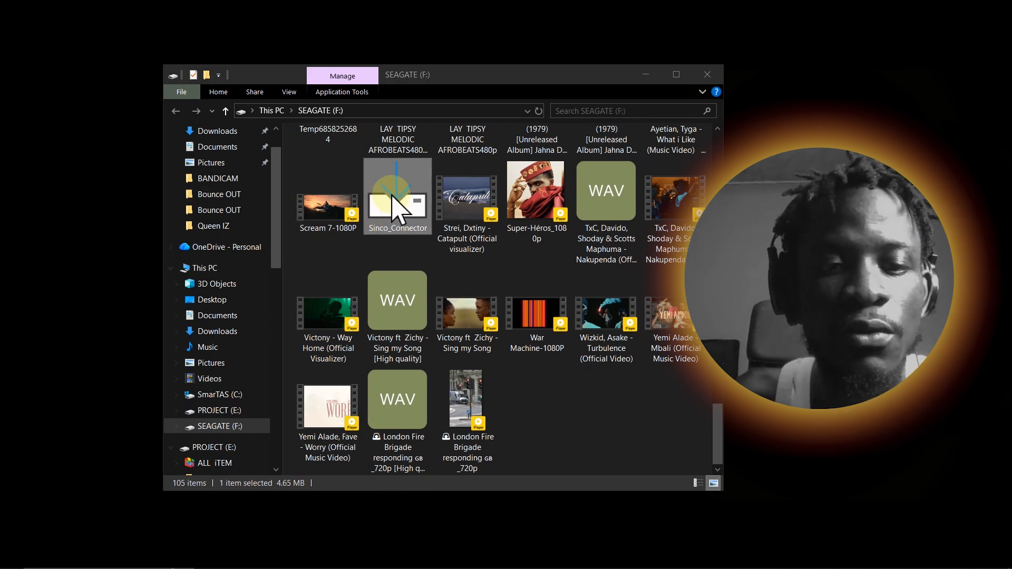
pyautogui.doubleClick(392, 202)
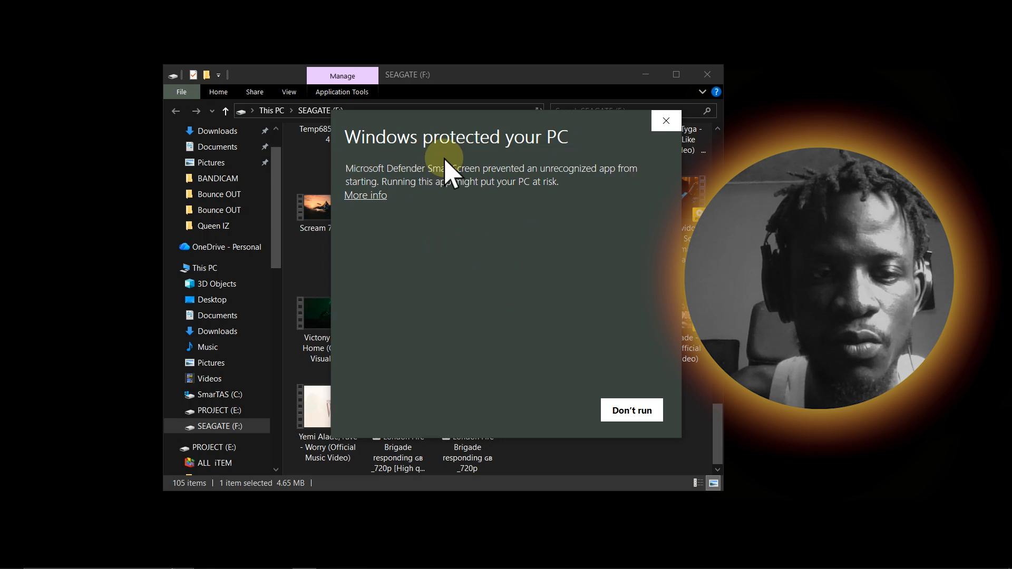
pyautogui.click(658, 127)
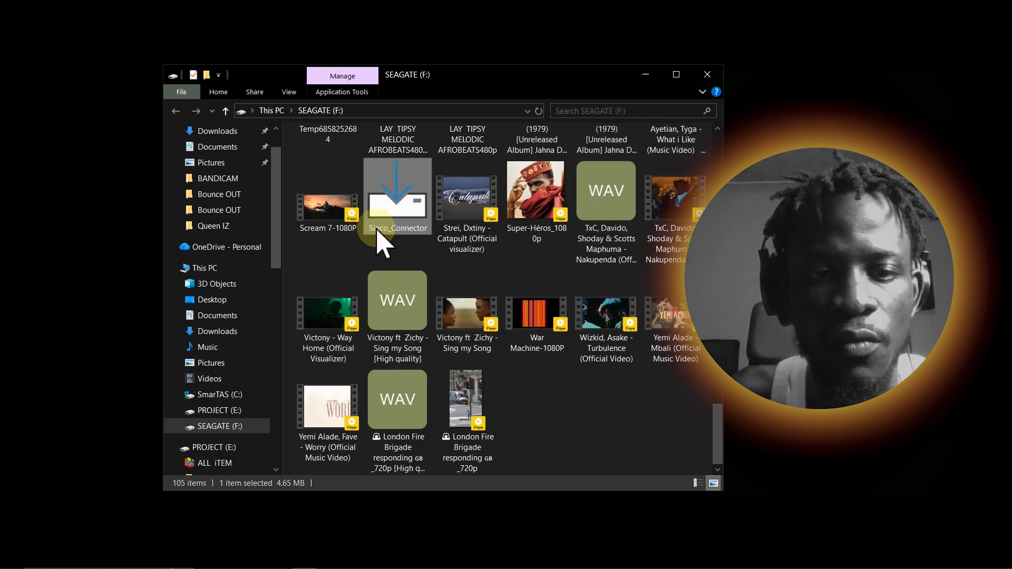
# - Open the Virus & threat protection page of Windows Security from the virus protection notification
pyautogui.moveTo(971, 560)
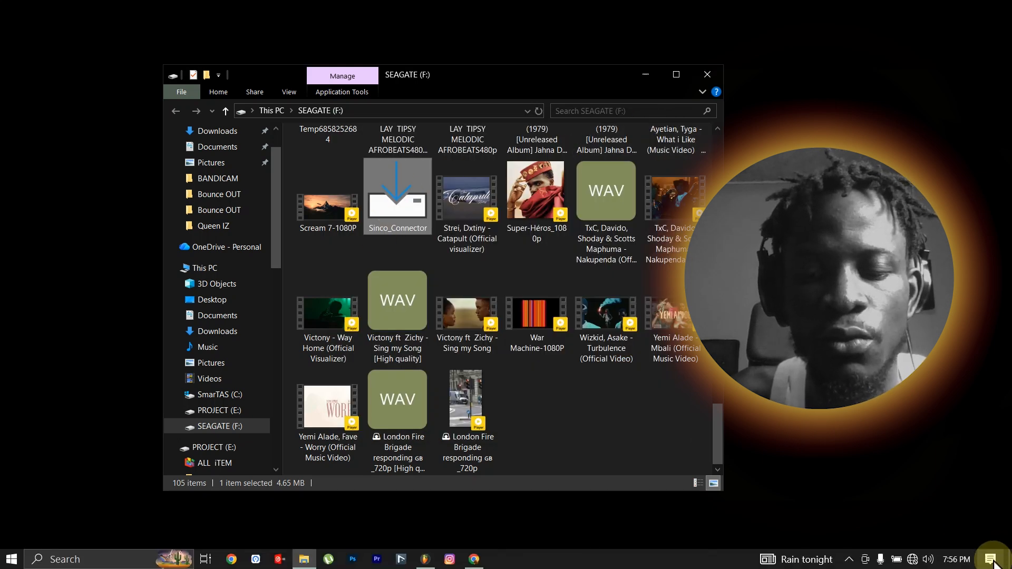
pyautogui.click(992, 560)
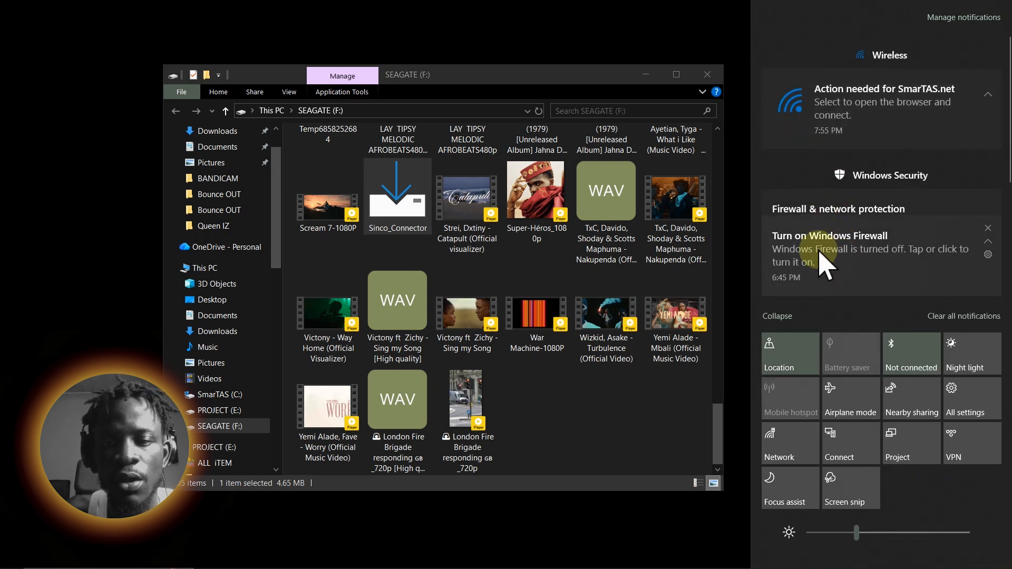
pyautogui.scroll(-1, 785, 240)
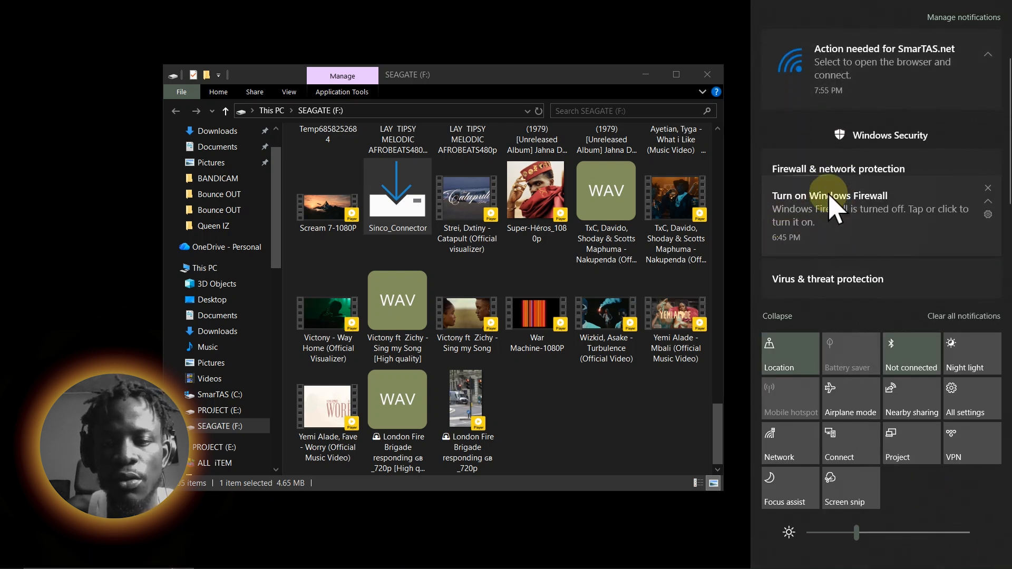
pyautogui.scroll(-3, 838, 218)
pyautogui.scroll(-1, 842, 219)
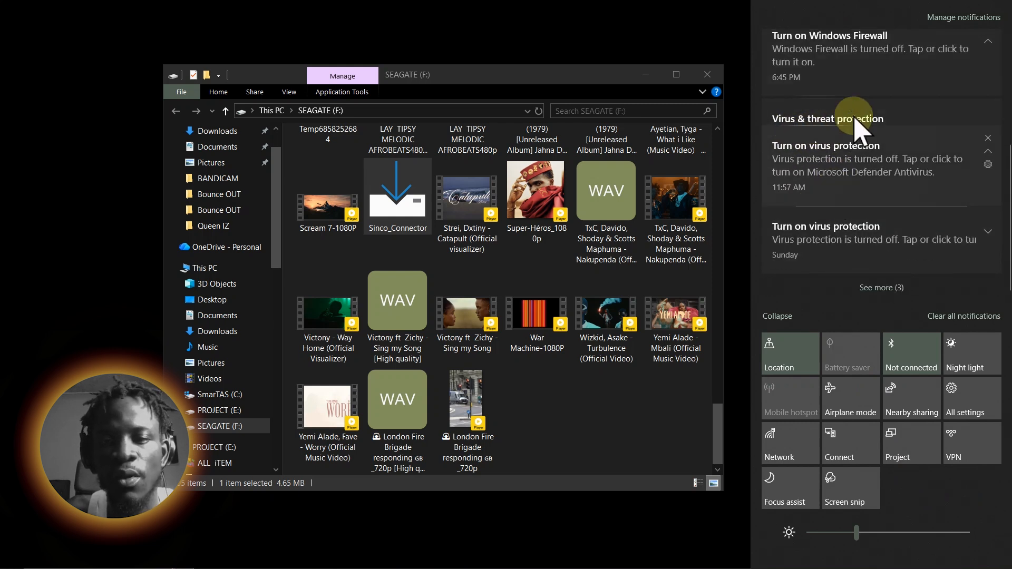
pyautogui.click(819, 154)
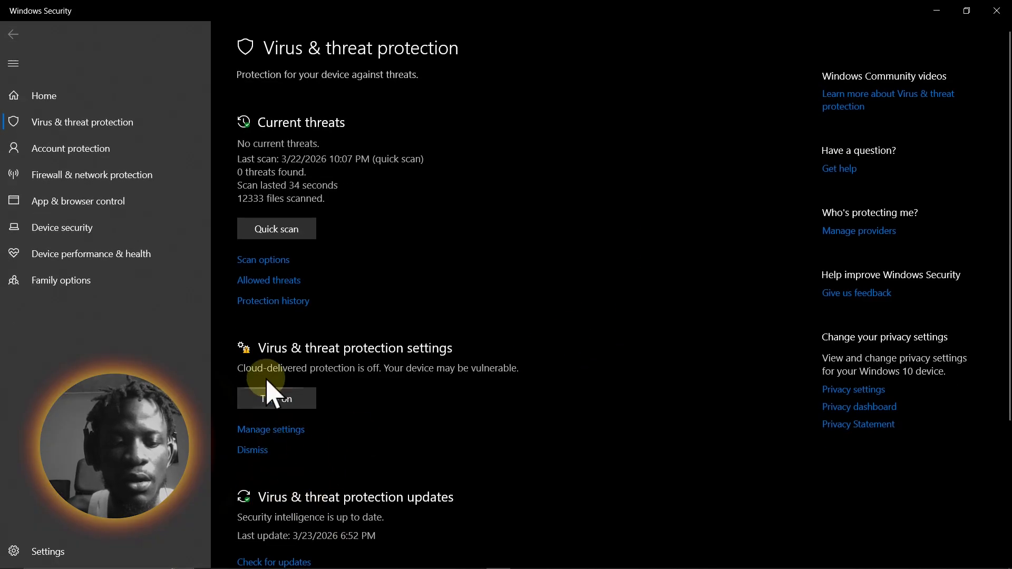
# - Turn off Real-time protection in the Virus & threat protection settings and close Windows Security
pyautogui.click(283, 429)
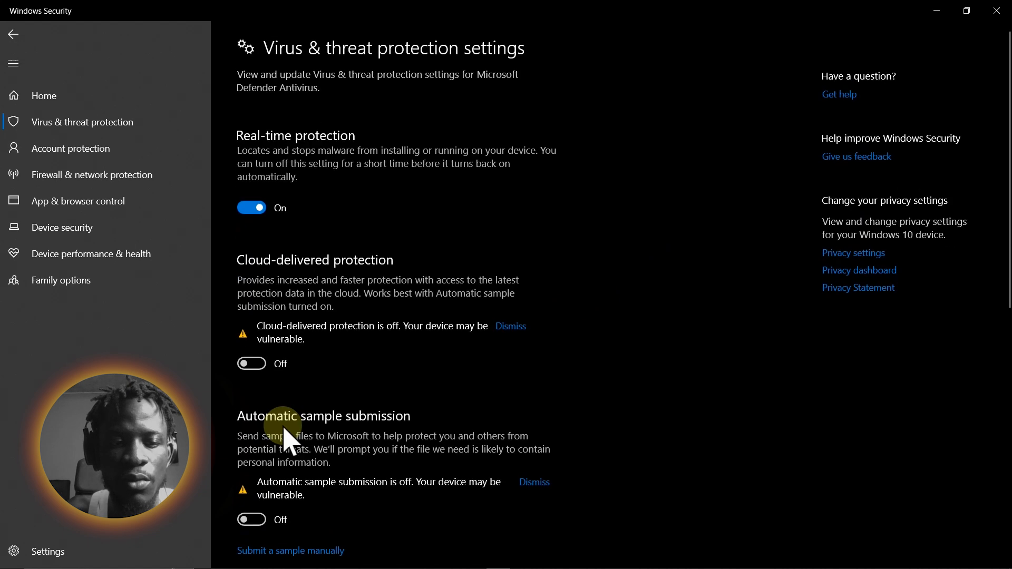
pyautogui.click(259, 209)
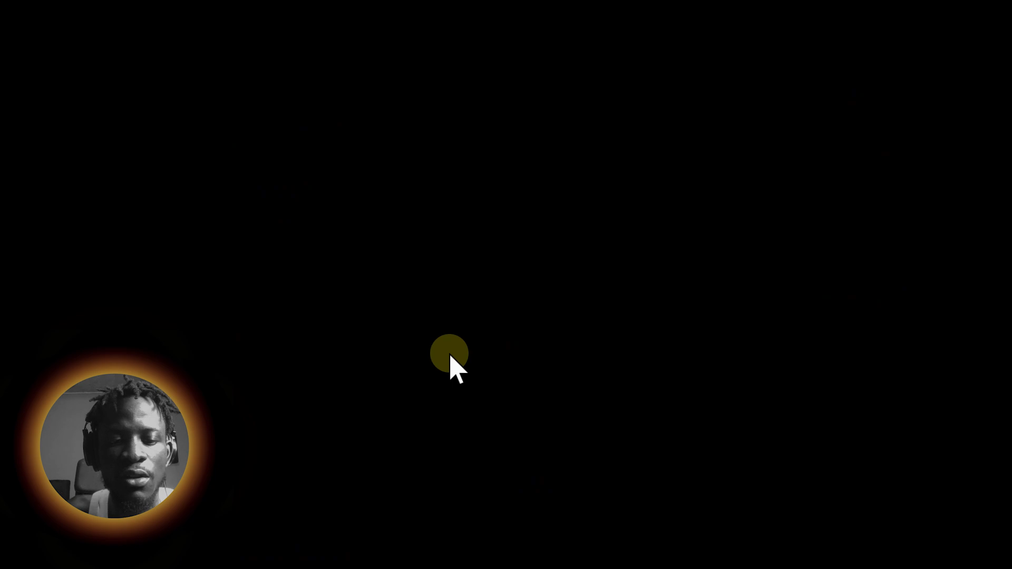
pyautogui.click(451, 356)
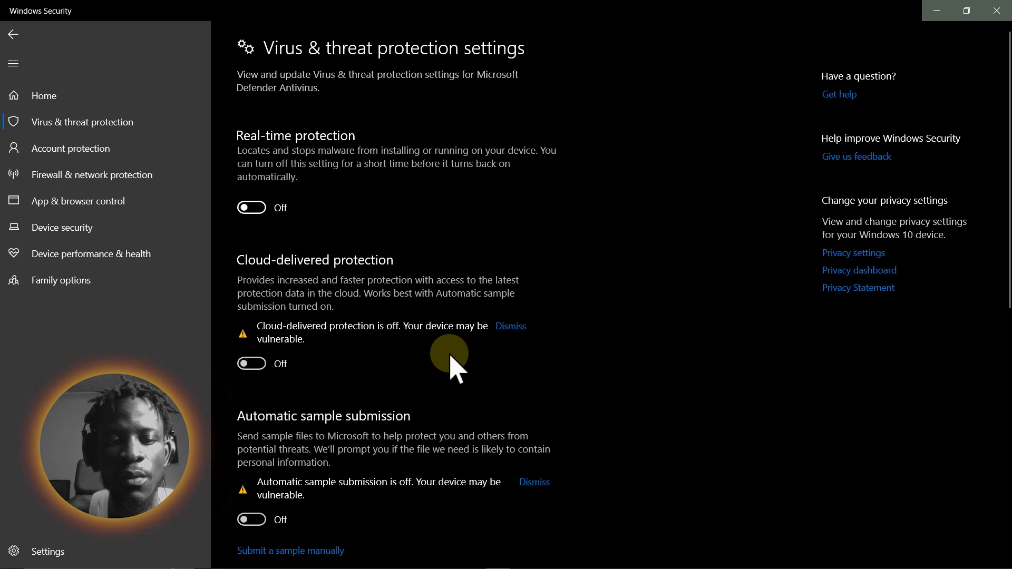
pyautogui.click(998, 11)
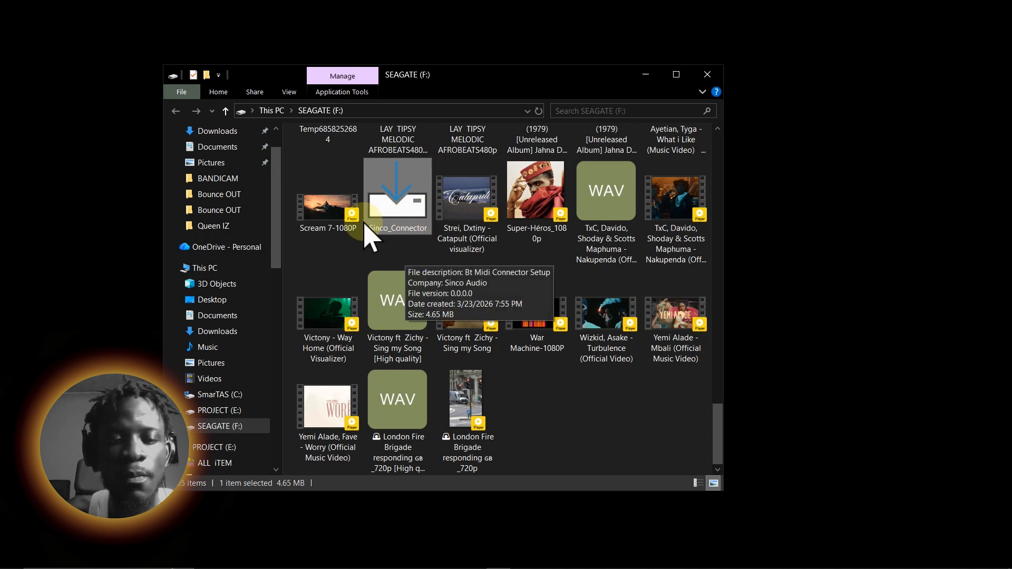
# - Run the Sinco_Connector installer despite the SmartScreen warning and install Bt Midi Connector with a desktop shortcut
pyautogui.doubleClick(394, 211)
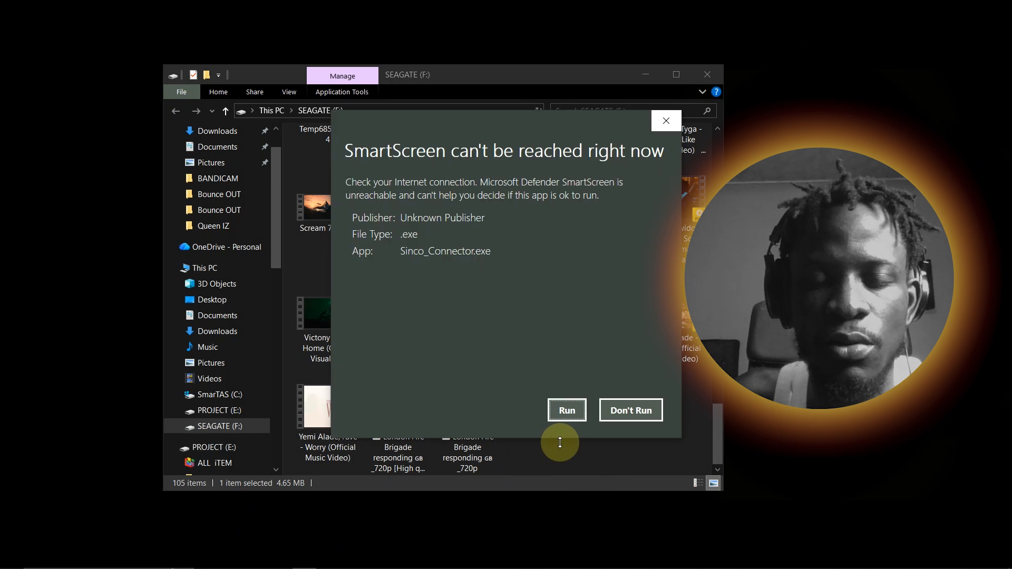
pyautogui.click(556, 413)
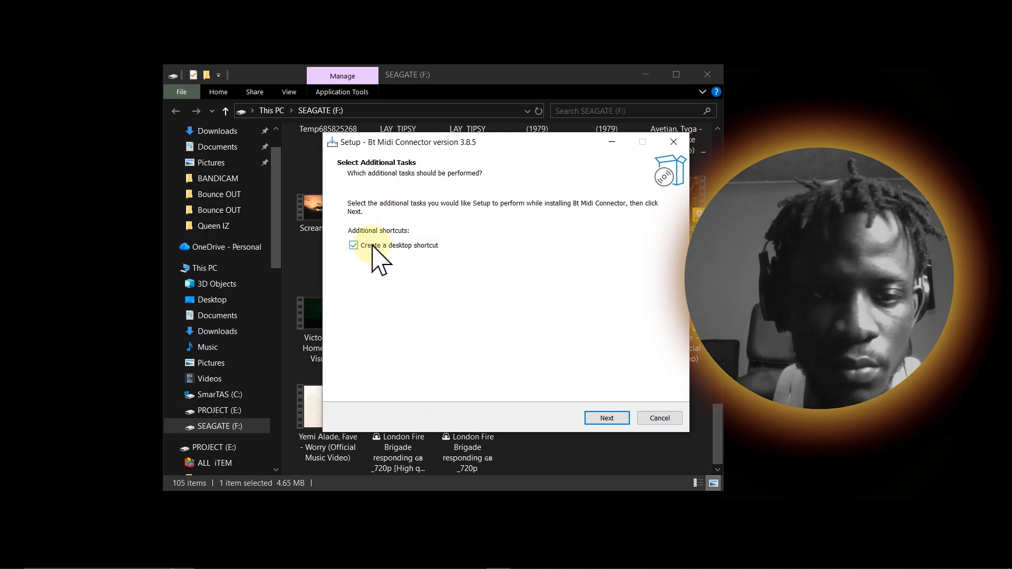
pyautogui.click(604, 418)
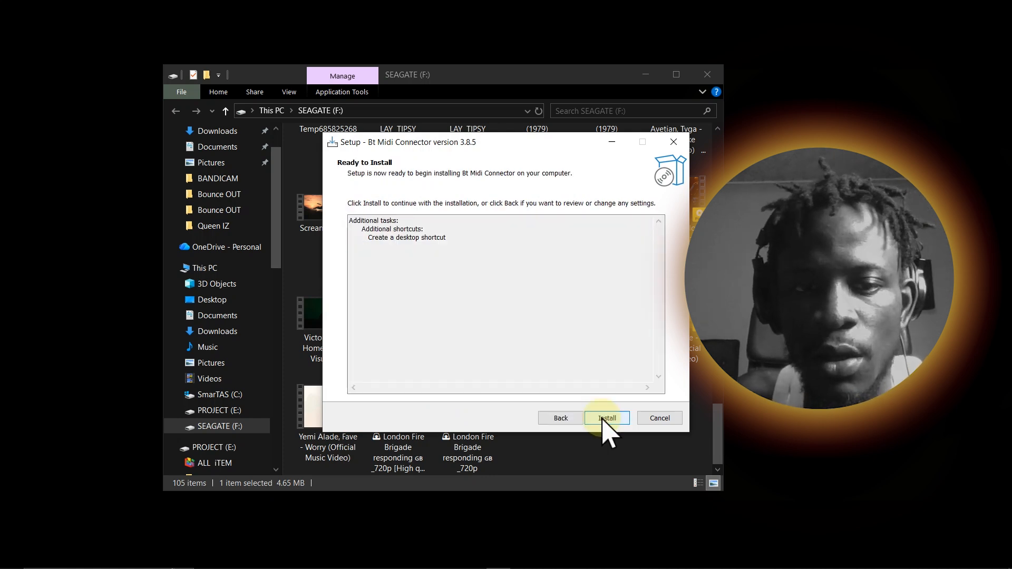
pyautogui.click(604, 418)
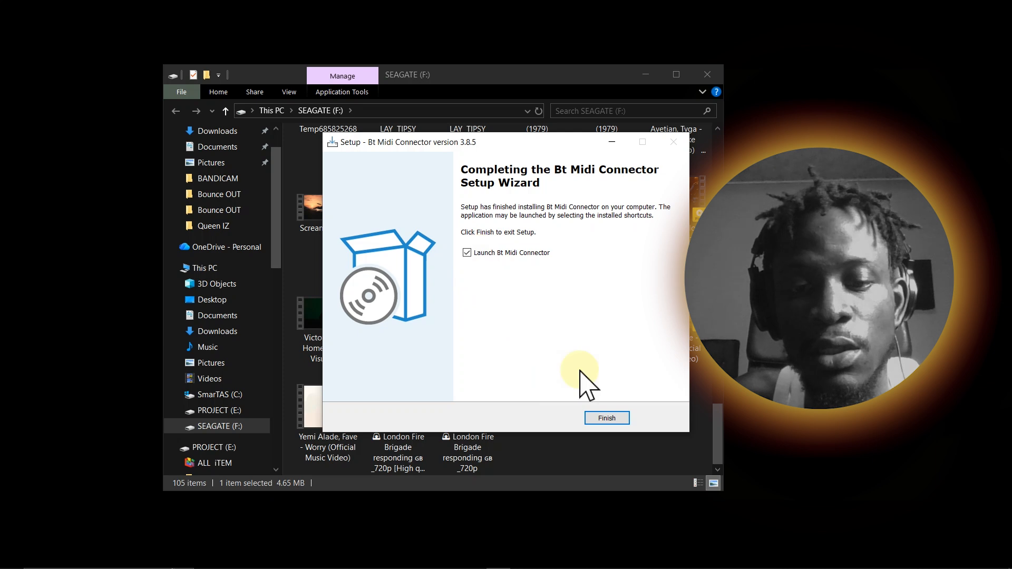
# - Turn off launching Bt Midi Connector after setup and finish the setup wizard
pyautogui.click(467, 253)
pyautogui.click(477, 254)
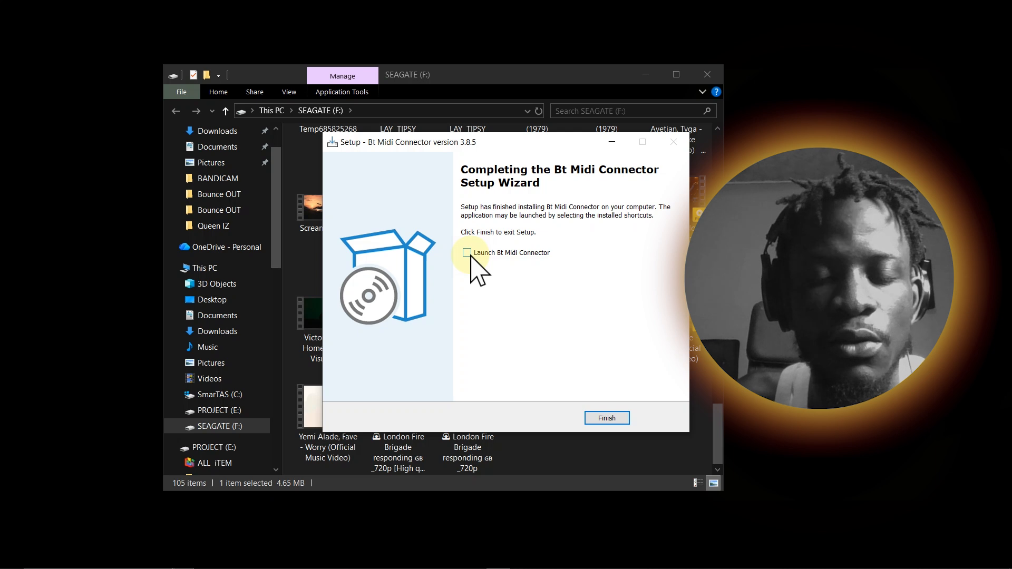
pyautogui.click(611, 418)
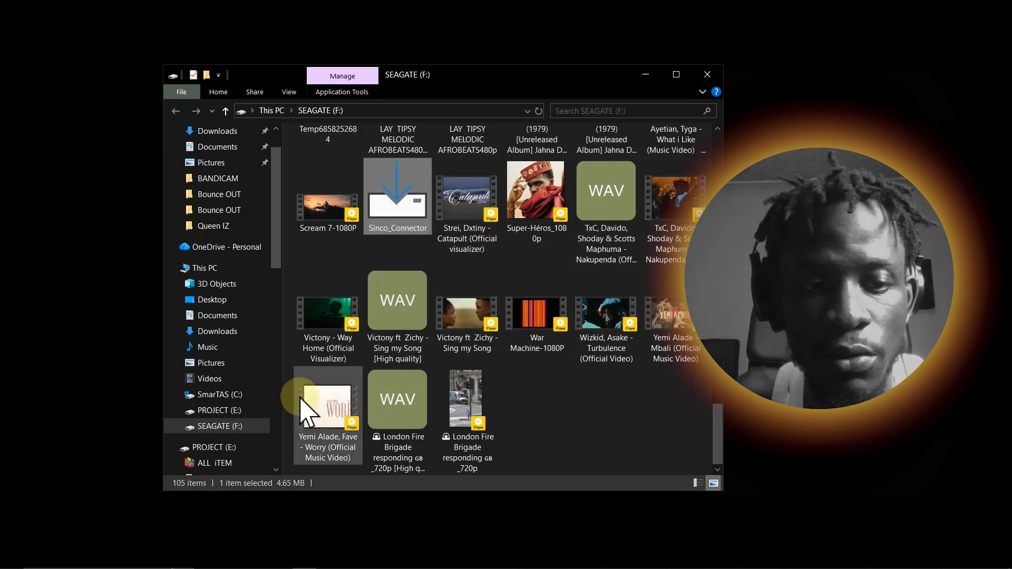
# - Check the Desktop folder for the shortcut, close the window and launch Bt Midi Connector
pyautogui.click(212, 300)
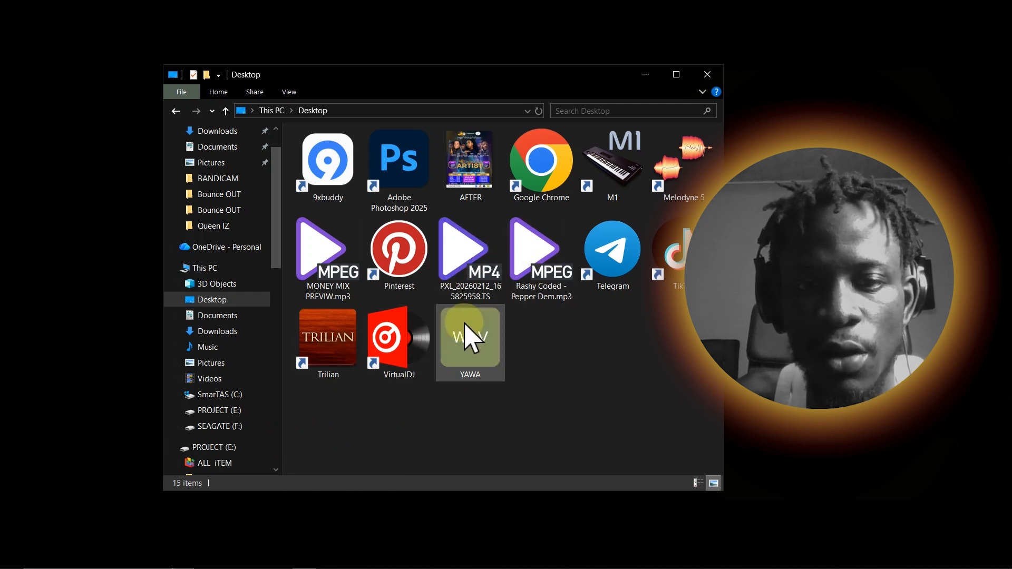
pyautogui.click(711, 78)
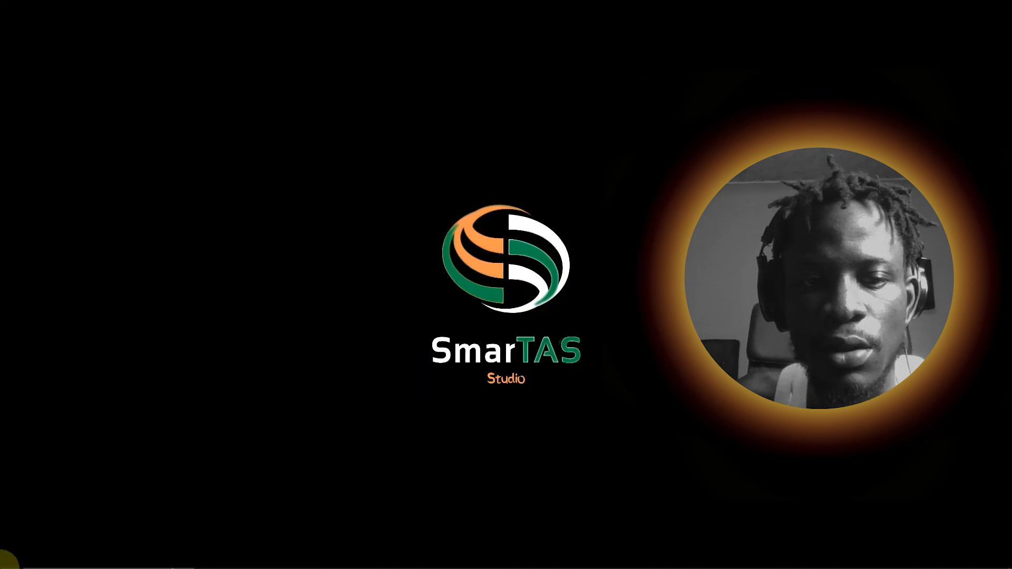
pyautogui.click(11, 558)
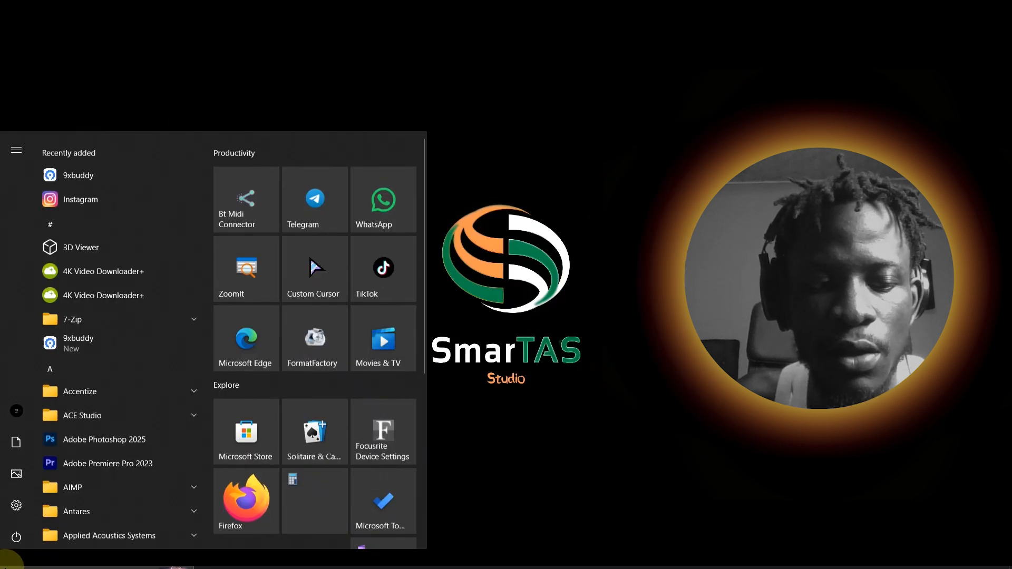
pyautogui.click(242, 206)
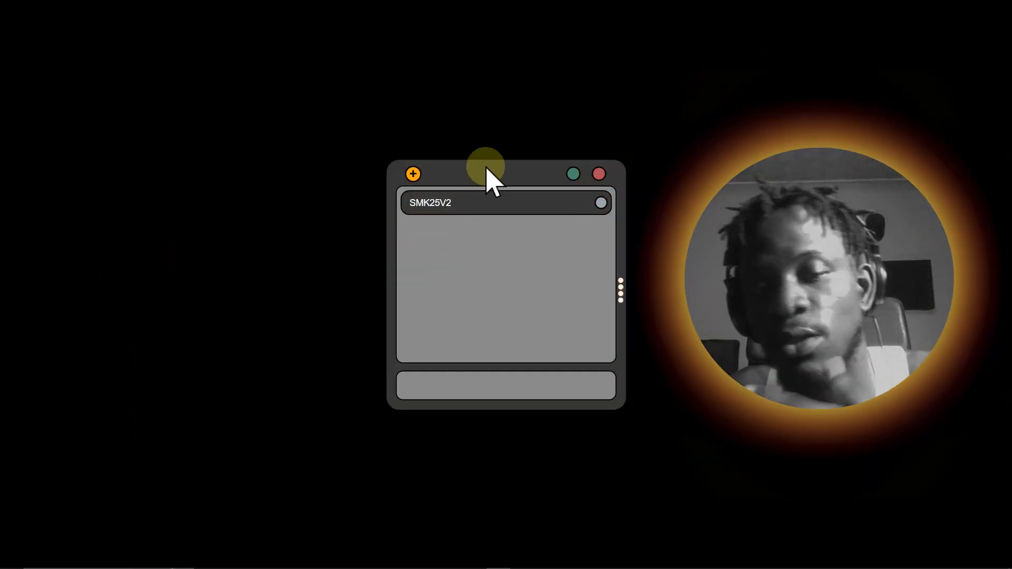
# - Pair the SMK25V2 keyboard in Bt Midi Connector, turn on its connection and dismiss the connector window
pyautogui.moveTo(486, 176); pyautogui.dragTo(458, 165)
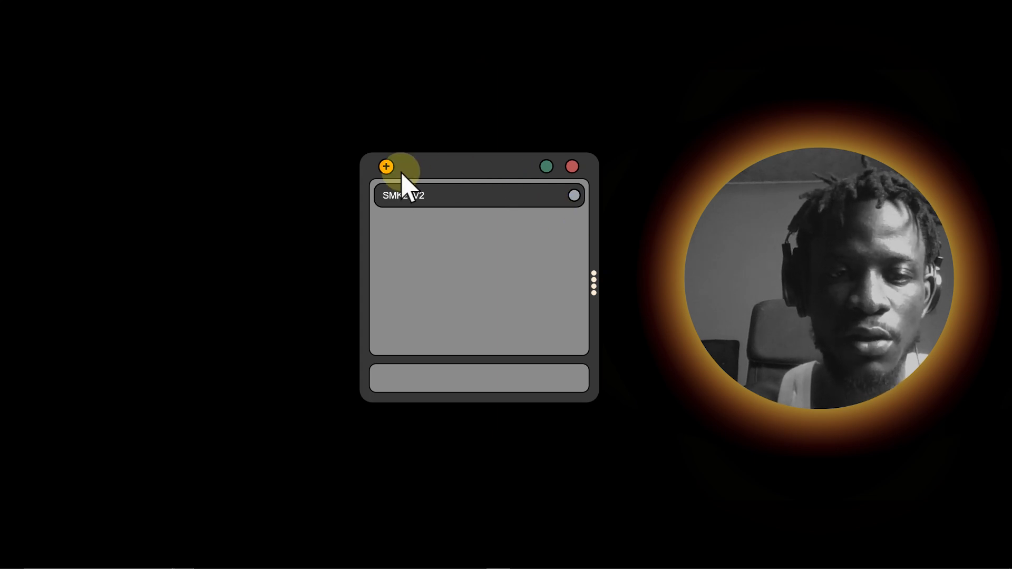
pyautogui.click(386, 167)
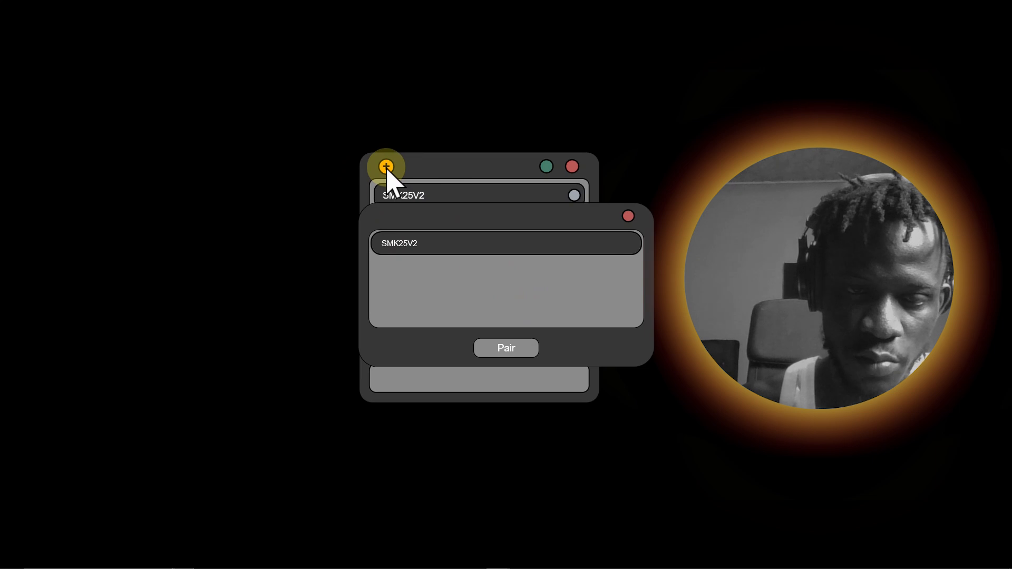
pyautogui.click(431, 249)
pyautogui.click(513, 349)
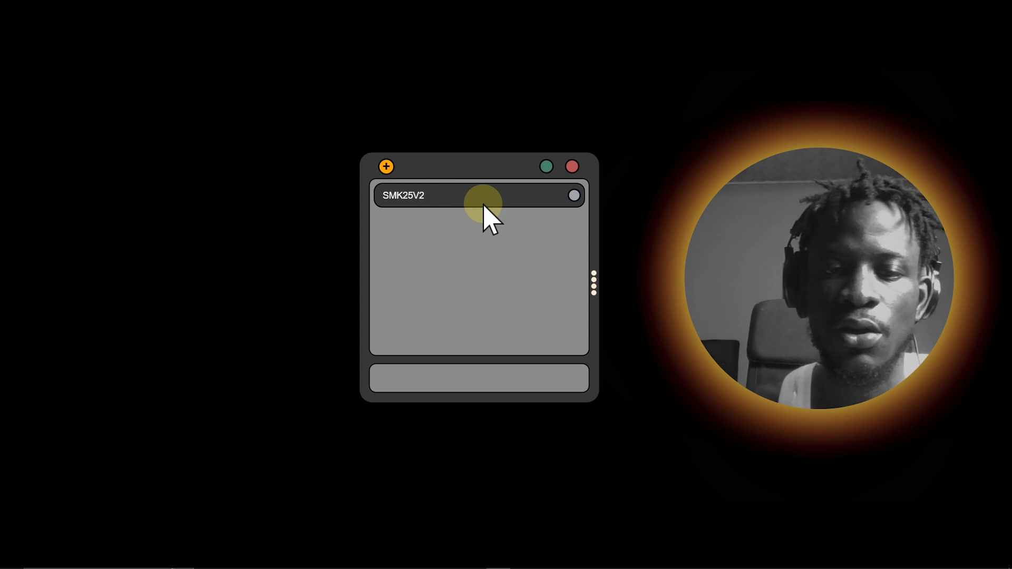
pyautogui.click(573, 196)
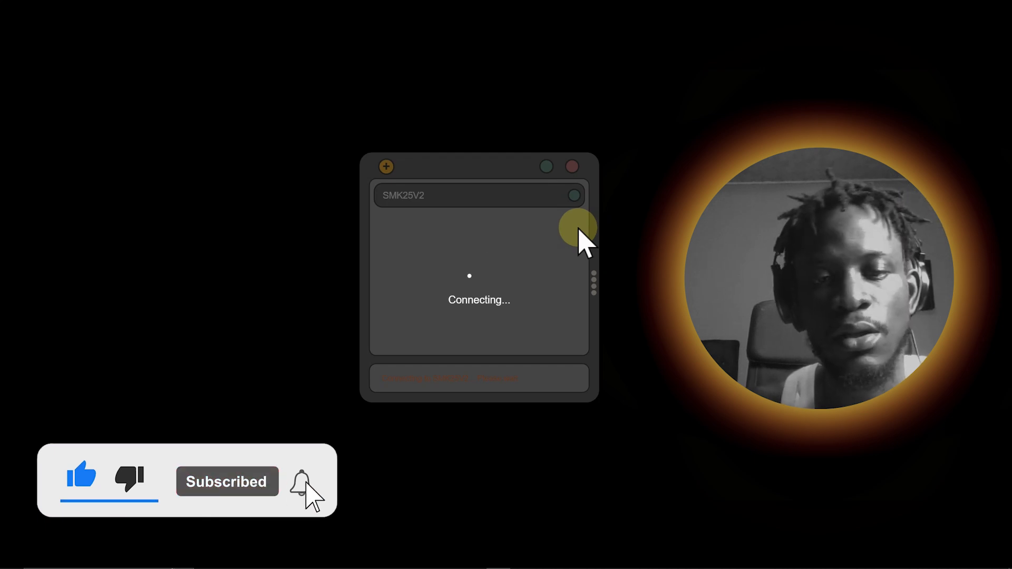
pyautogui.click(572, 167)
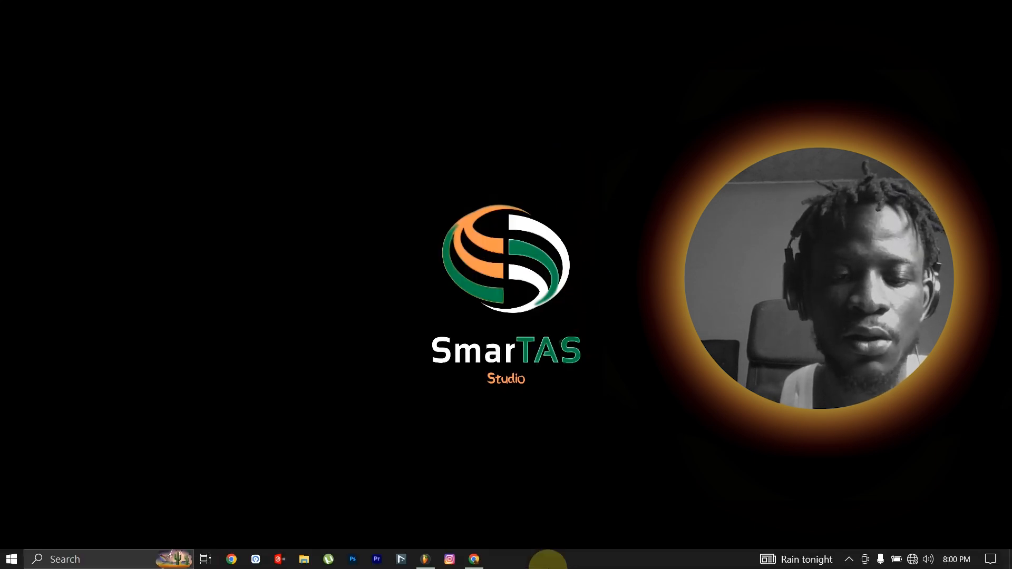
# - Switch to FL Studio and open its MIDI settings
pyautogui.click(425, 559)
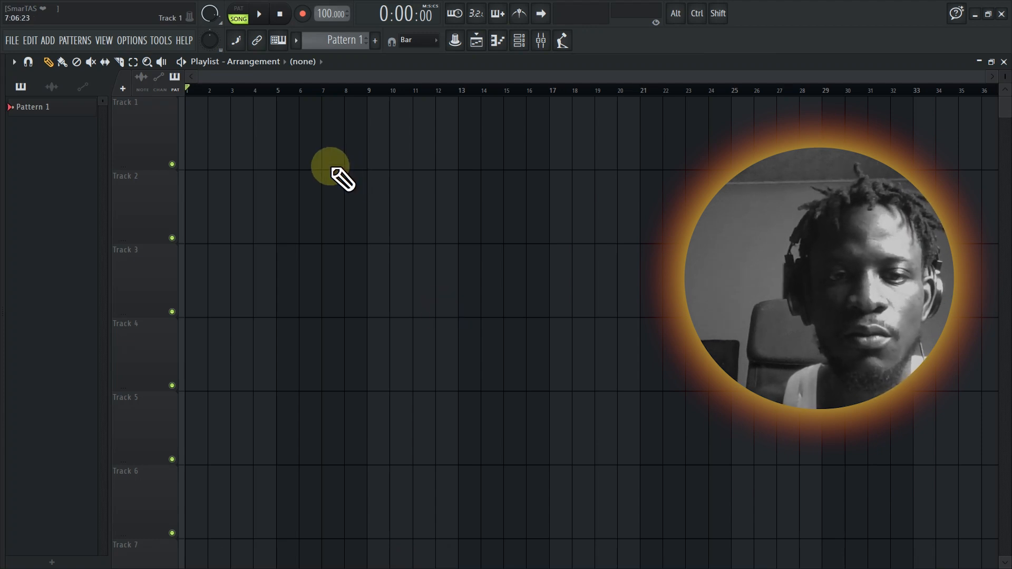
pyautogui.click(131, 41)
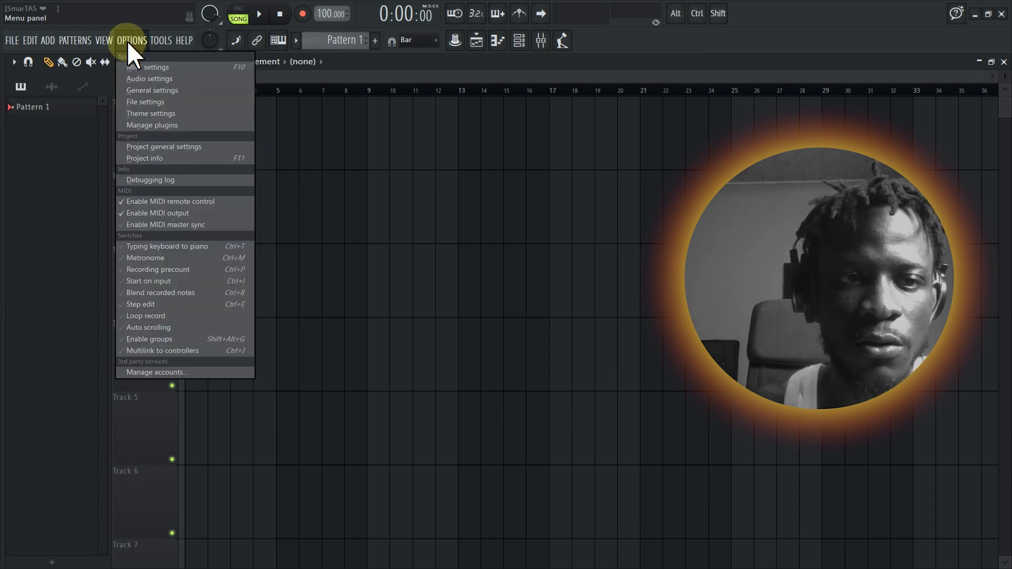
pyautogui.click(152, 69)
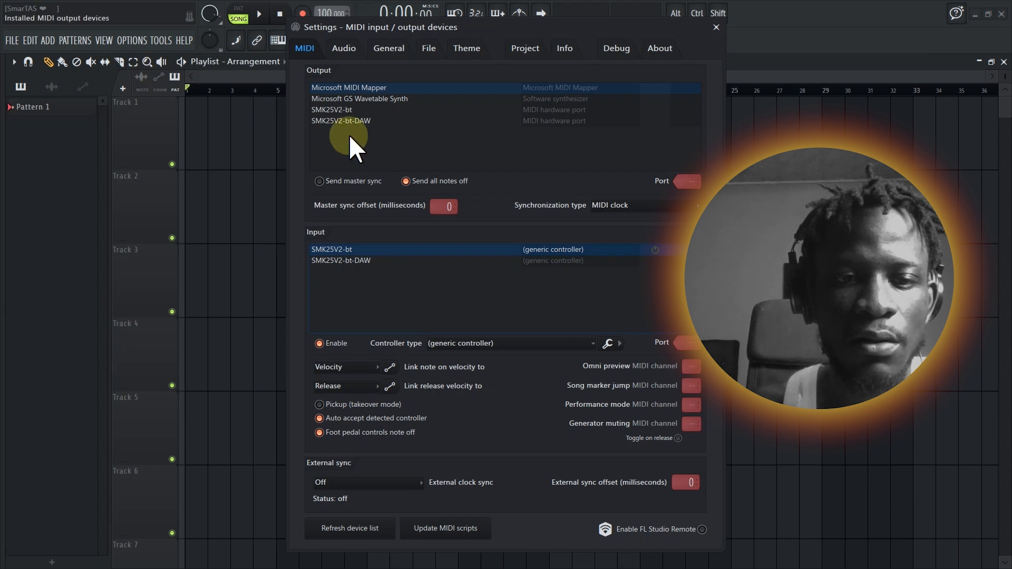
# - Compare the SMK25V2-bt and SMK25V2-bt-DAW inputs, toggle SMK25V2-bt off and back on, and close the settings
pyautogui.click(347, 259)
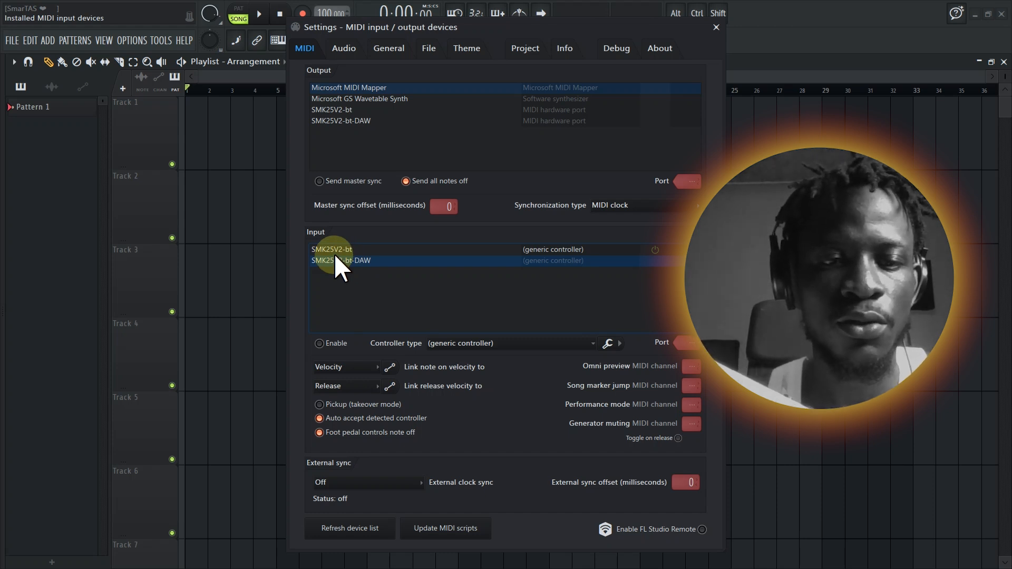
pyautogui.click(340, 248)
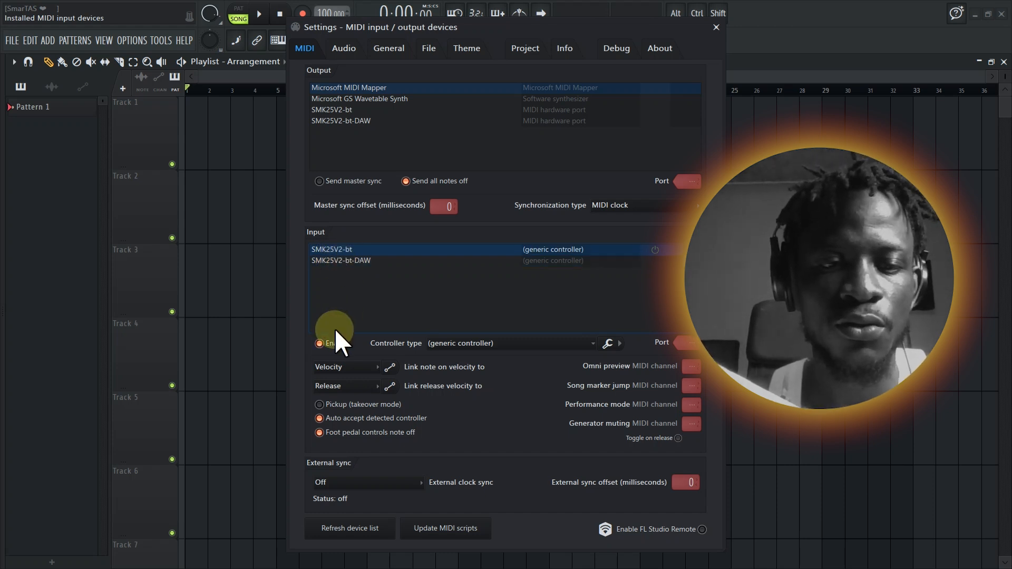
pyautogui.click(340, 261)
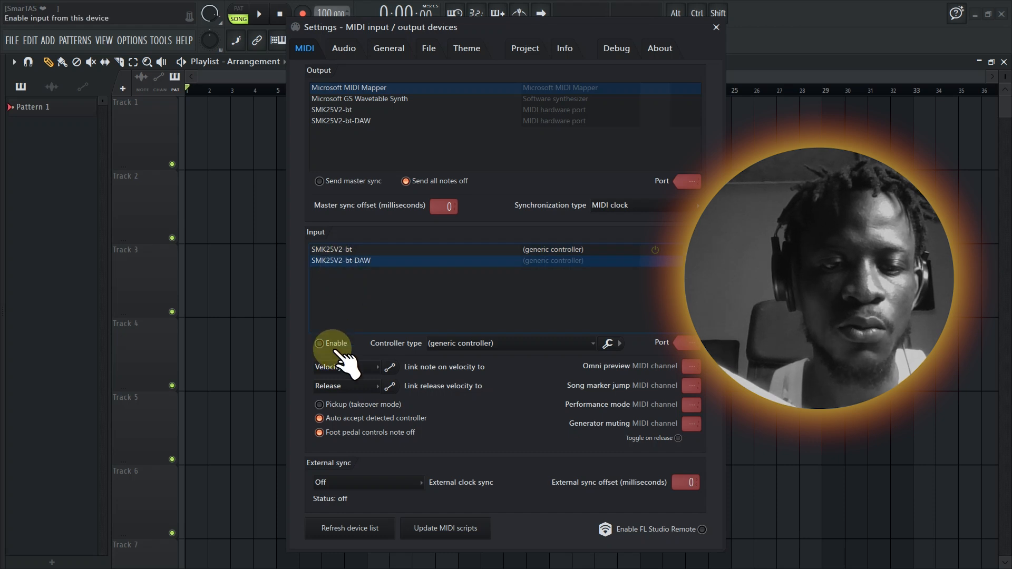
pyautogui.click(330, 251)
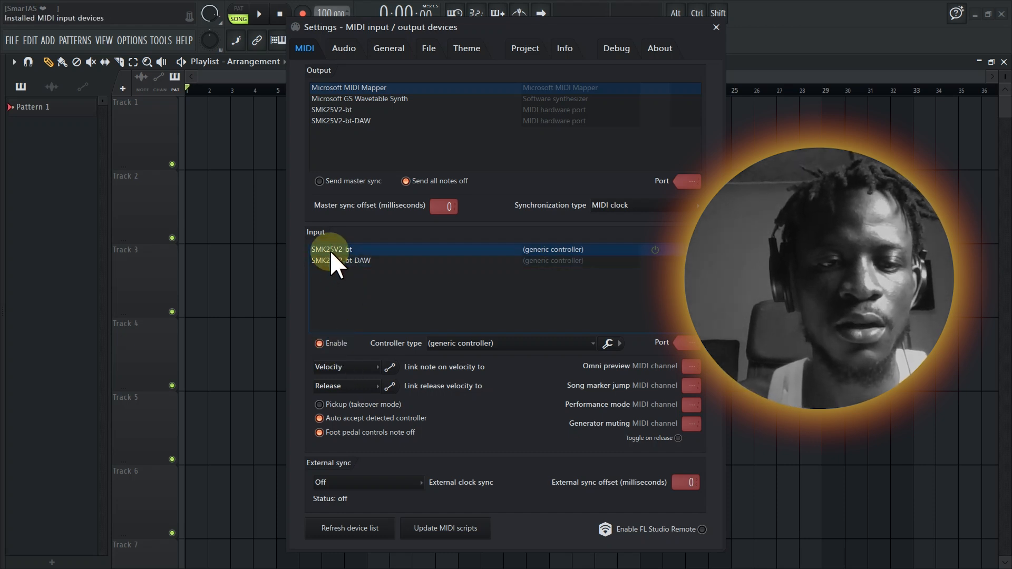
pyautogui.click(322, 343)
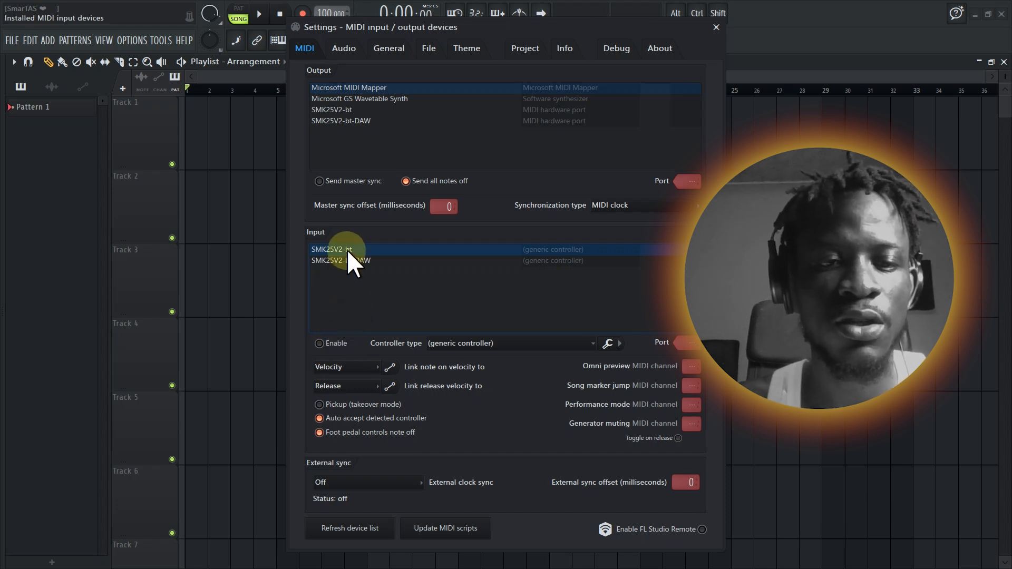
pyautogui.click(331, 345)
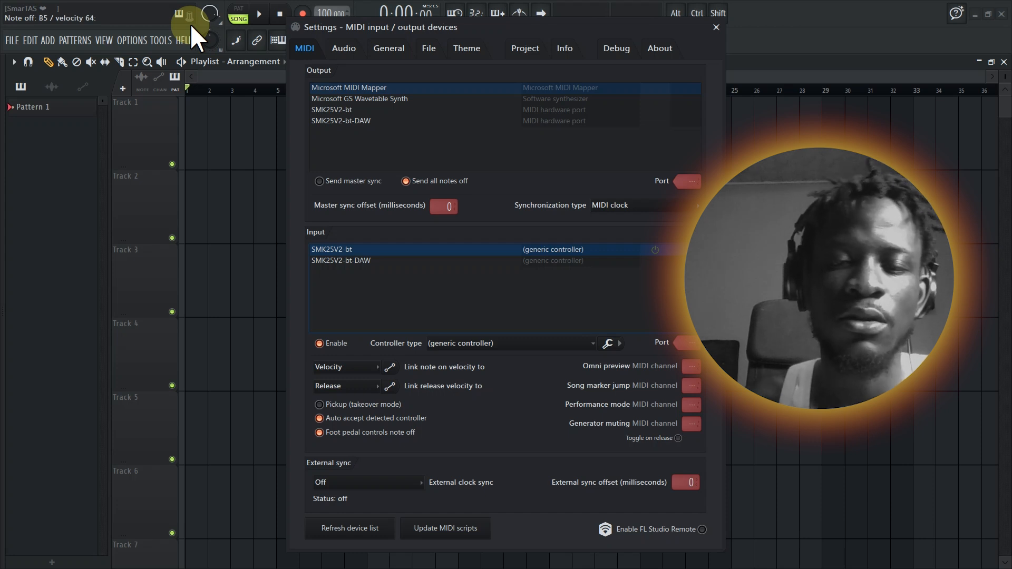
pyautogui.click(717, 26)
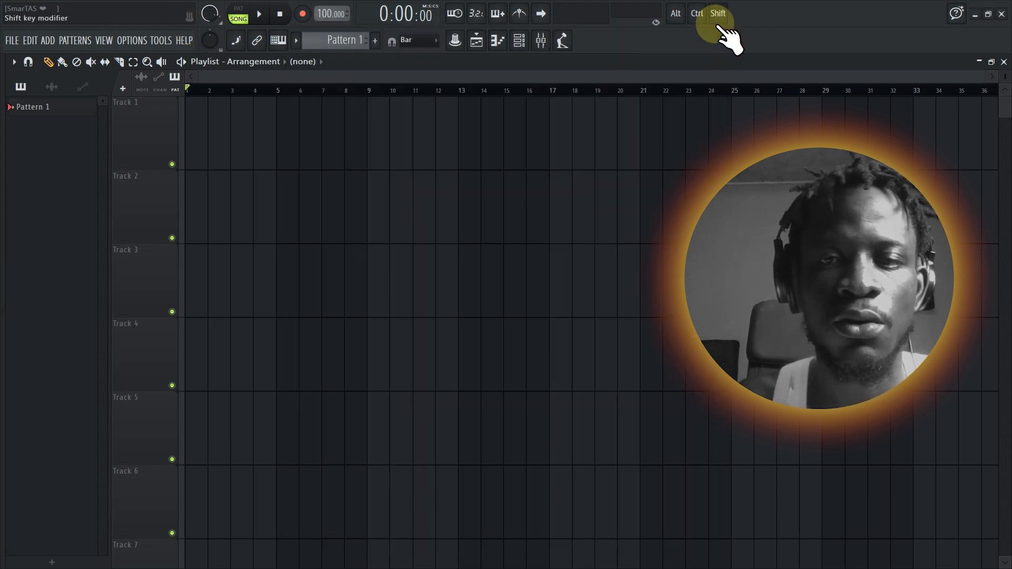
# - Replace the Sampler channel in the Channel rack with FLEX and load its Enlightenment preset
pyautogui.click(520, 40)
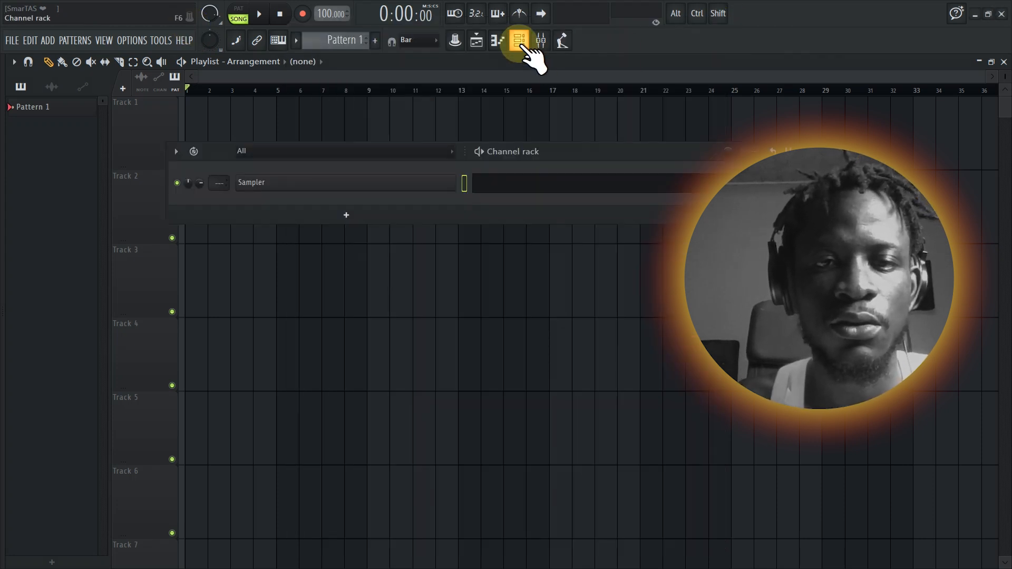
pyautogui.rightClick(371, 184)
pyautogui.moveTo(520, 311)
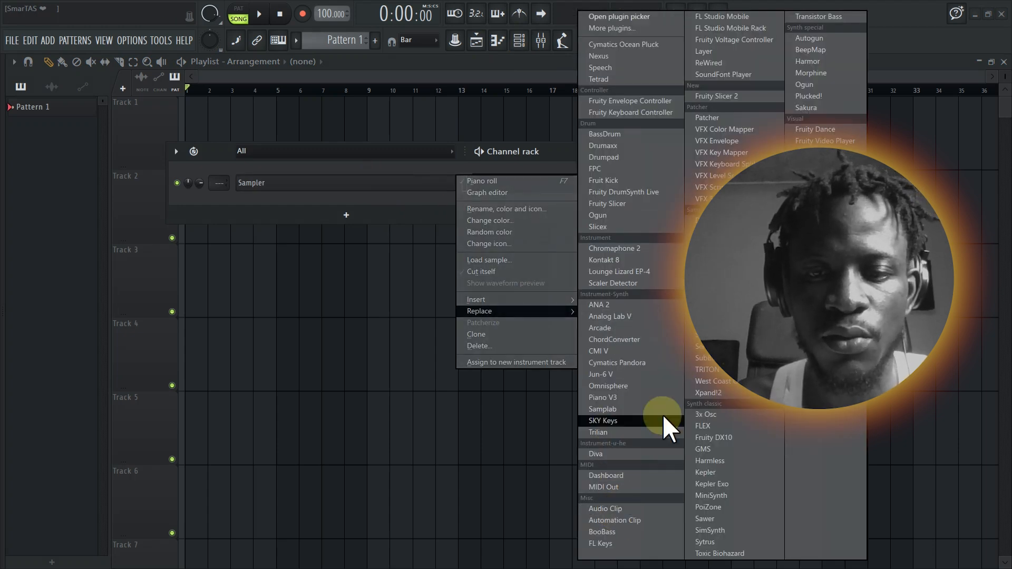
pyautogui.click(706, 426)
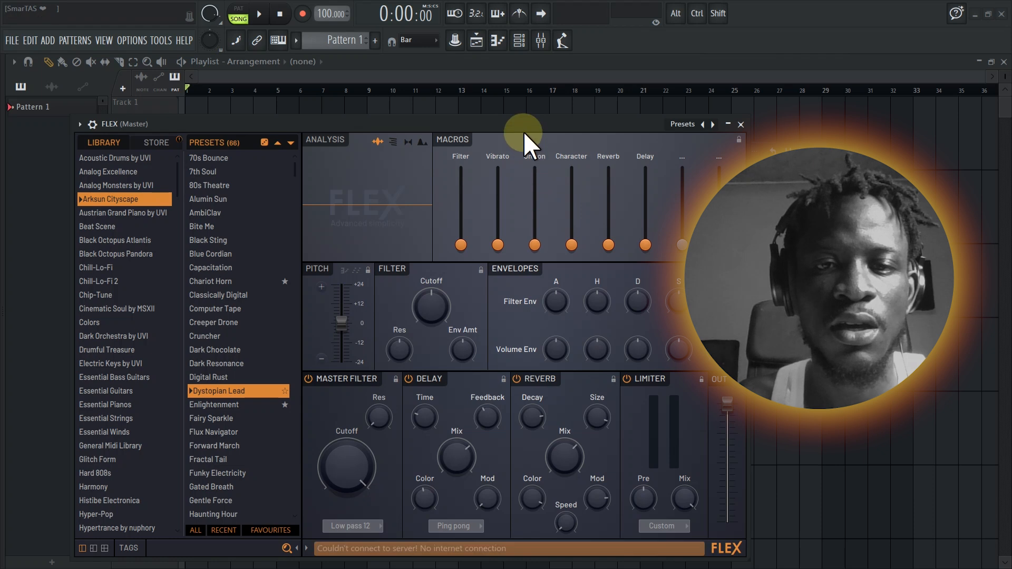
pyautogui.moveTo(511, 124); pyautogui.dragTo(636, 50)
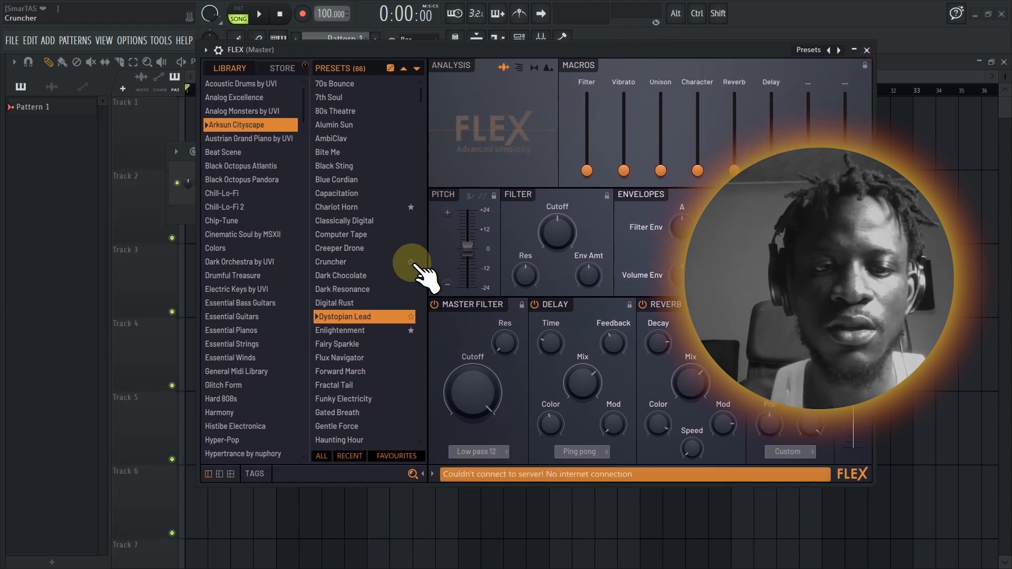
pyautogui.click(340, 331)
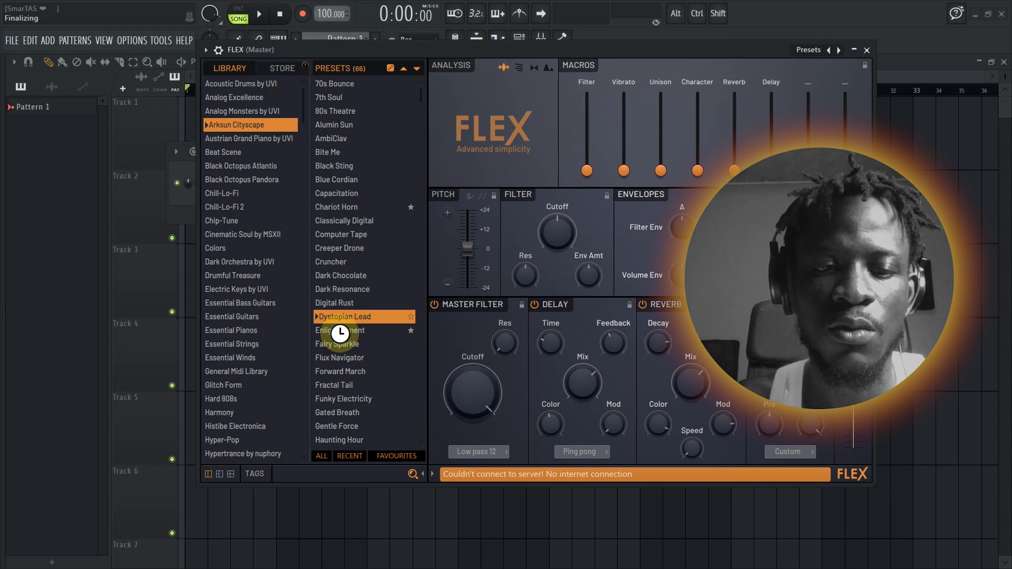
pyautogui.click(494, 141)
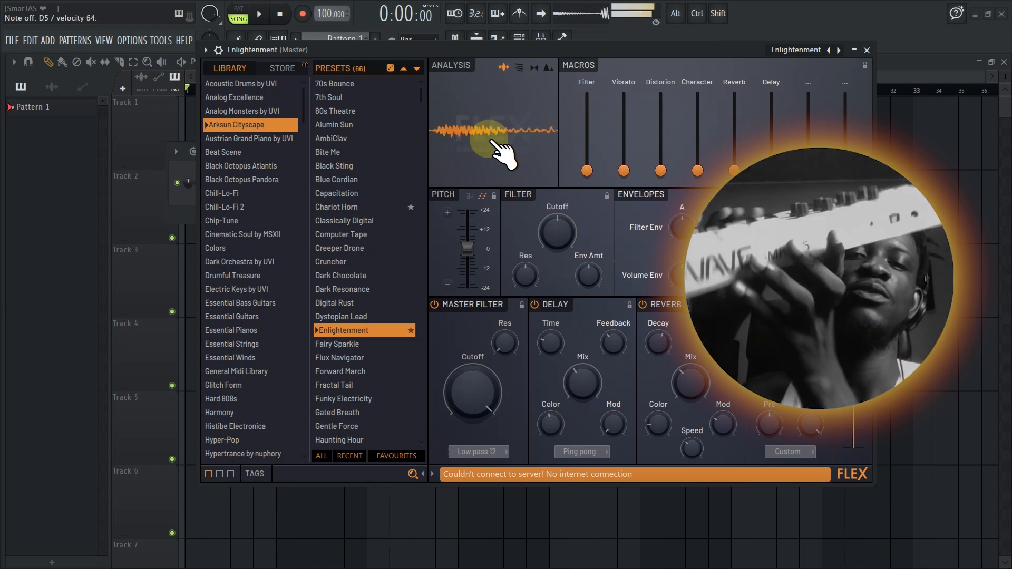
pyautogui.click(494, 141)
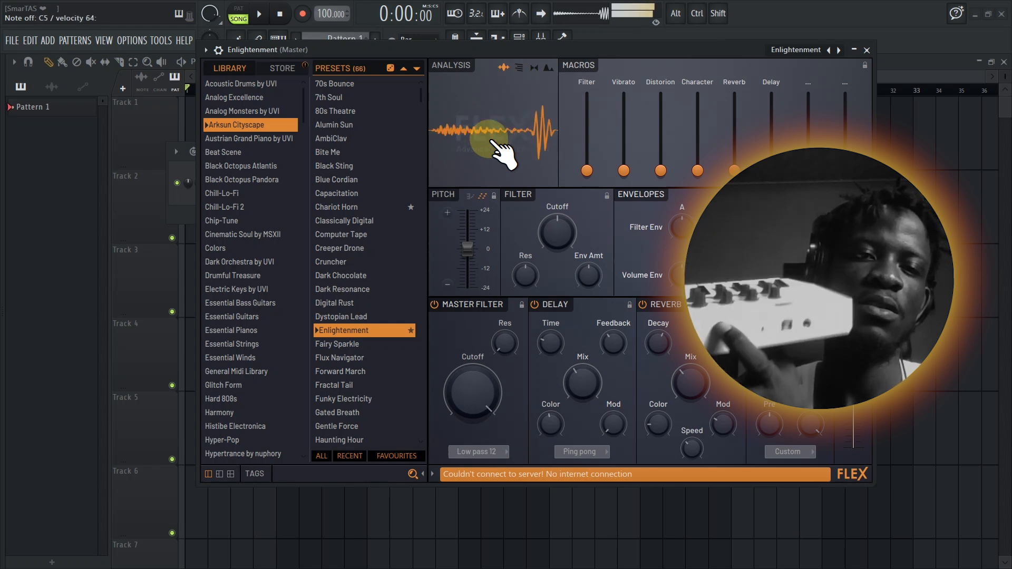
pyautogui.click(494, 141)
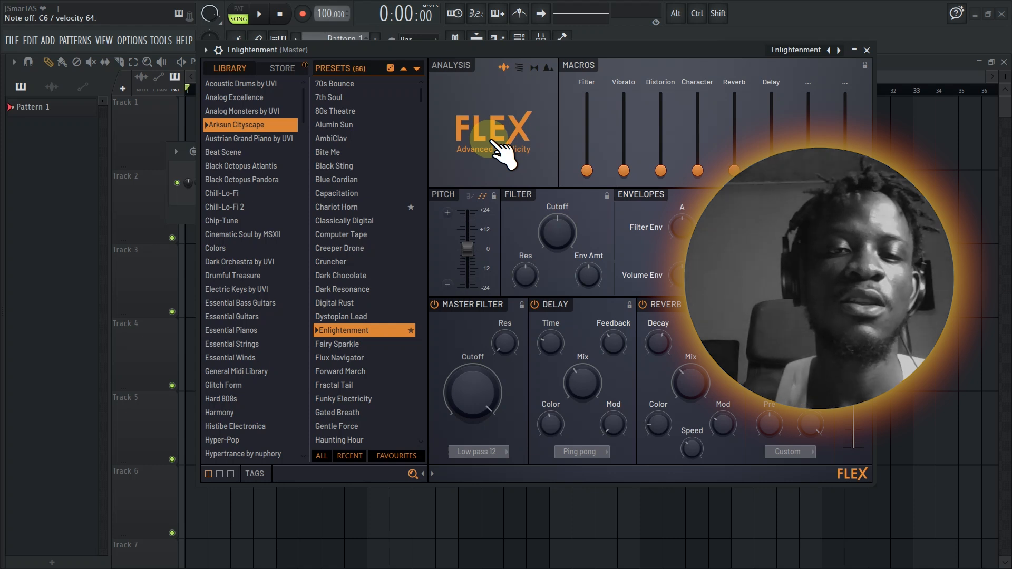
pyautogui.click(489, 141)
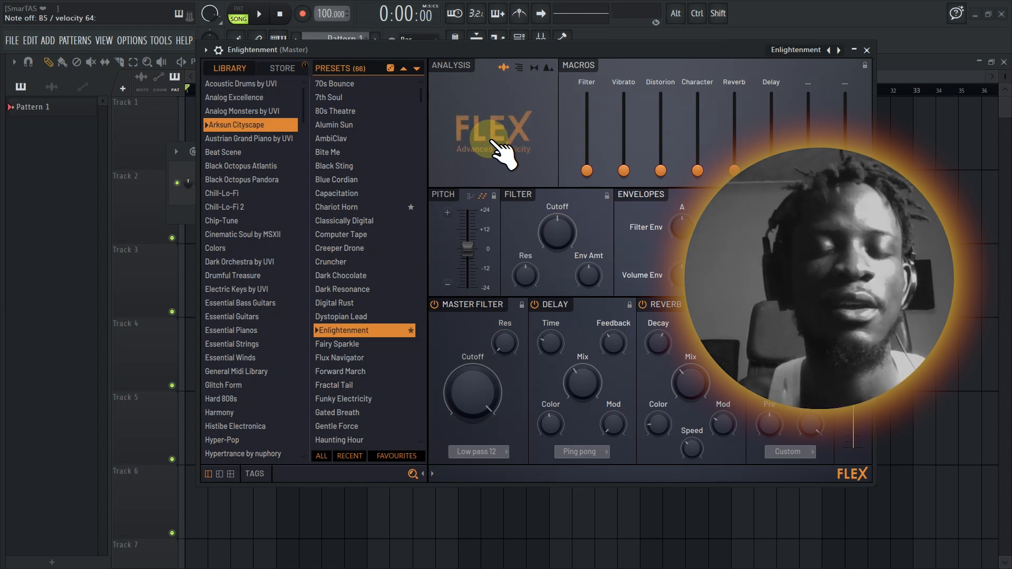
# - Move the FLEX plugin window down and close it
pyautogui.moveTo(571, 56); pyautogui.dragTo(565, 125)
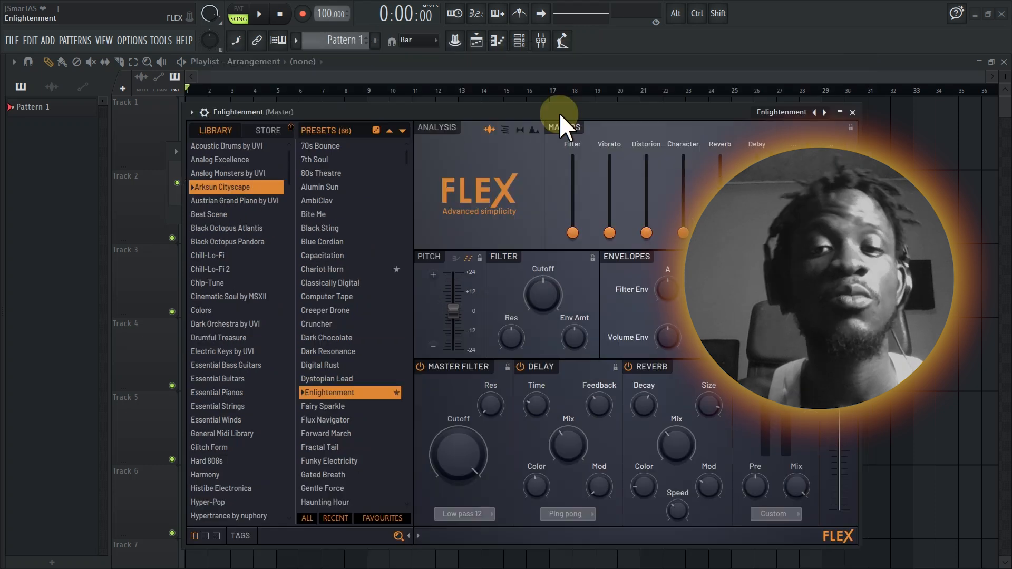
pyautogui.click(854, 108)
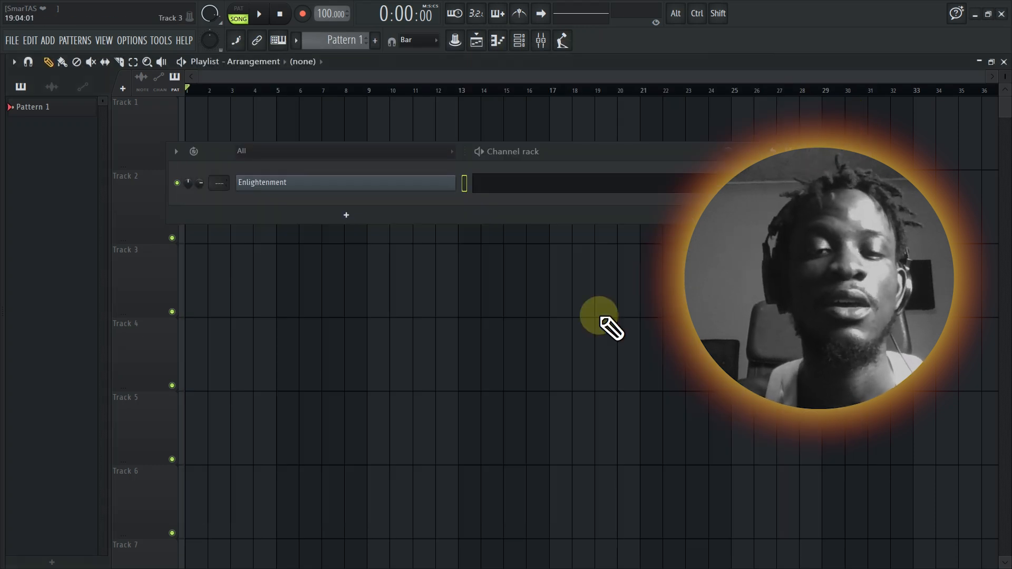